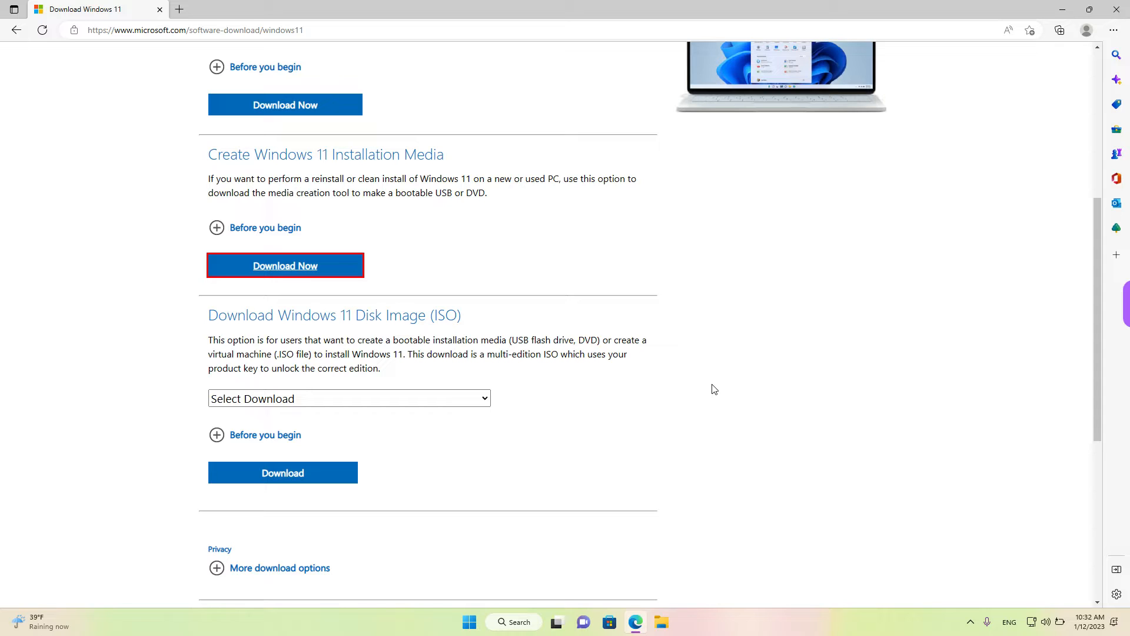
# Close the browser window showing the Windows 11 download page
pyautogui.hotkey('ctrl', 'shift', 'd')
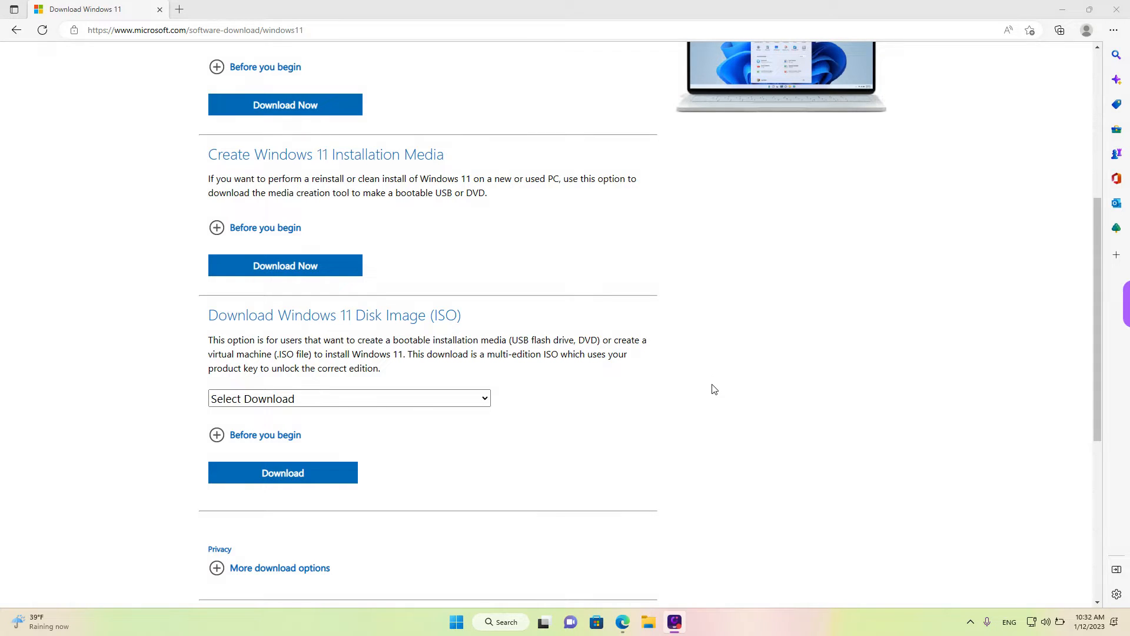
pyautogui.moveTo(764, 16); pyautogui.dragTo(444, 86)
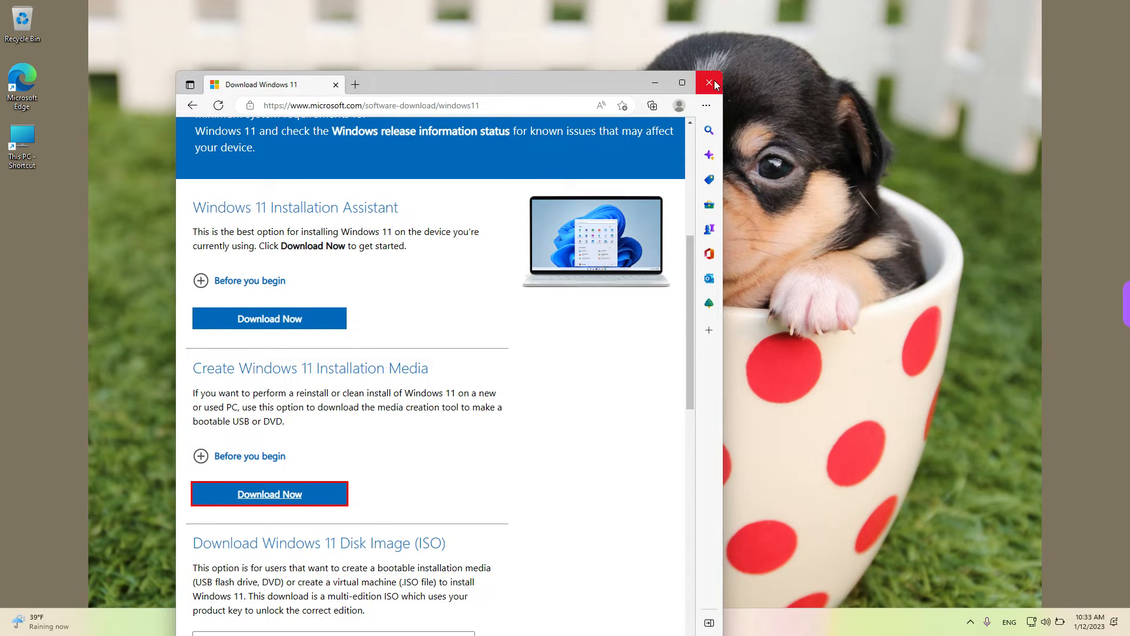
pyautogui.click(709, 82)
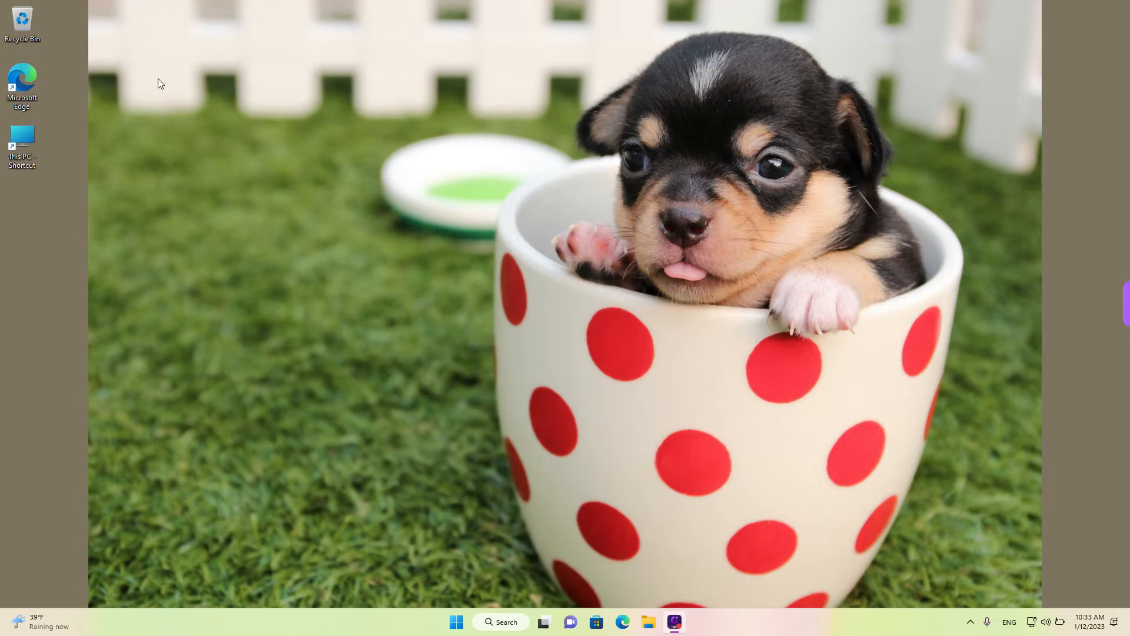
# Open Microsoft Edge from the desktop shortcut and maximize its window
pyautogui.doubleClick(27, 86)
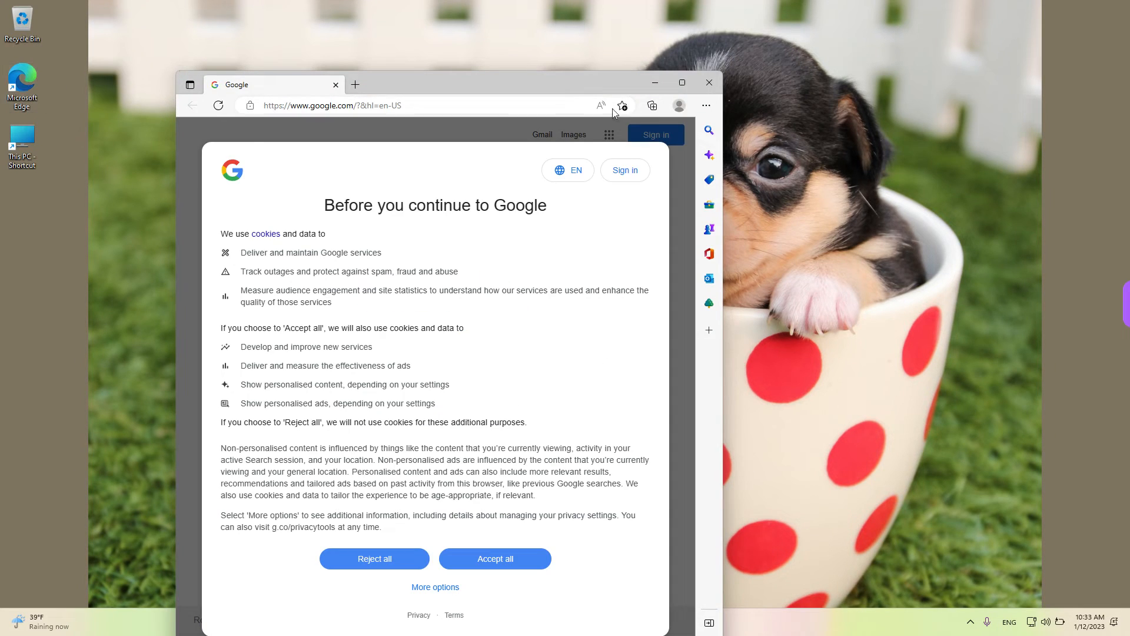
pyautogui.click(681, 81)
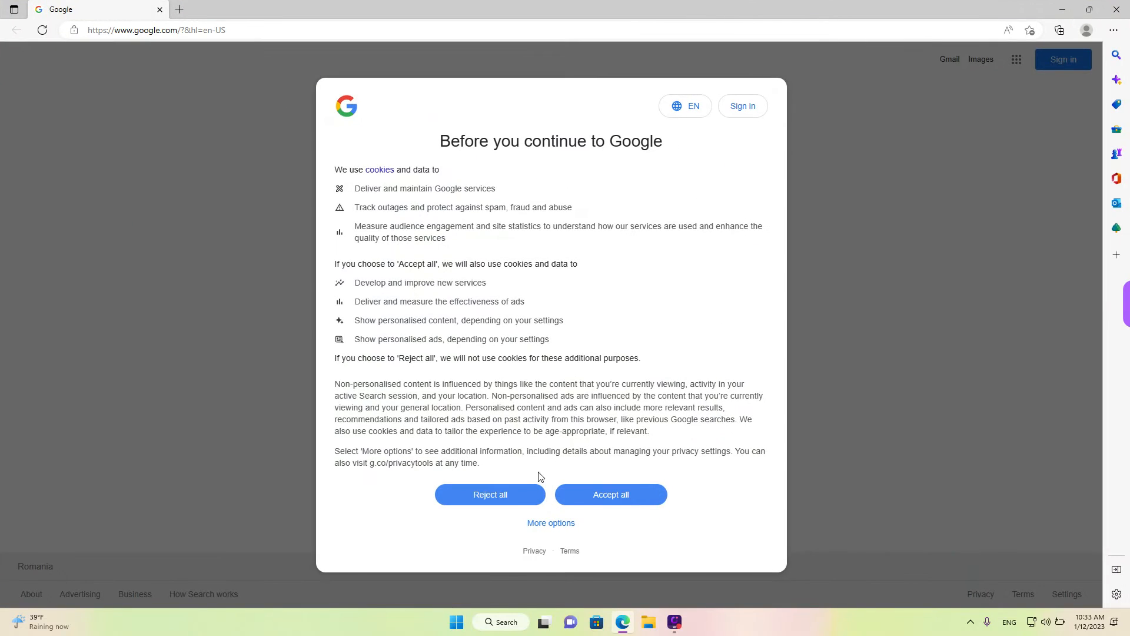
# Reject all Google cookies and search Google for "download windows 11"
pyautogui.click(510, 489)
pyautogui.click(520, 284)
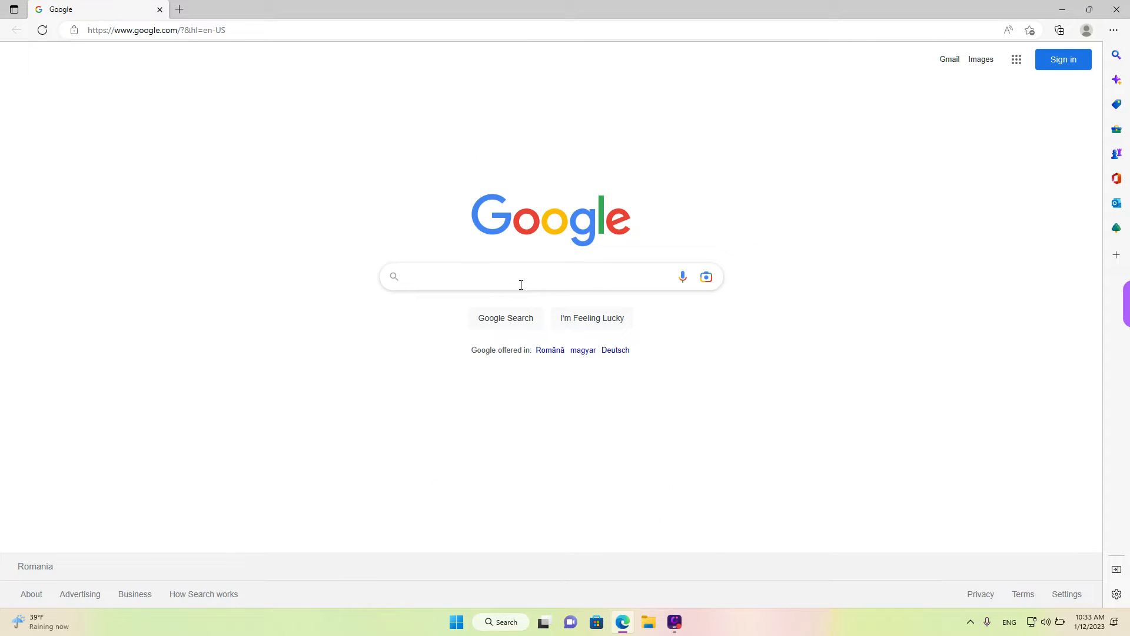
pyautogui.write('download windows 11')
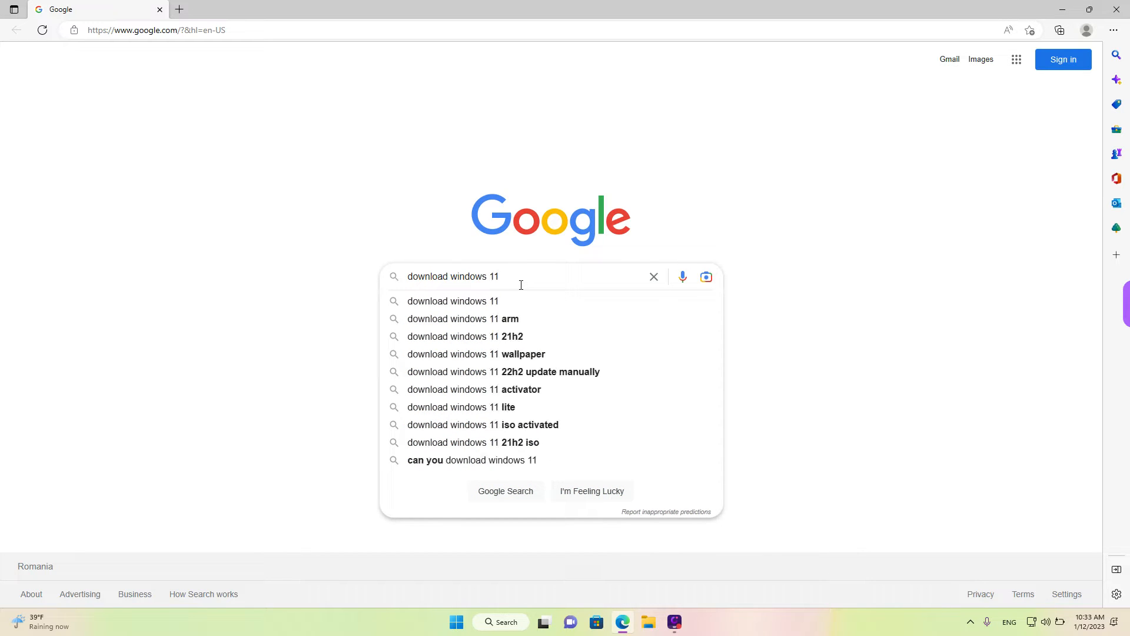
pyautogui.press('Return')
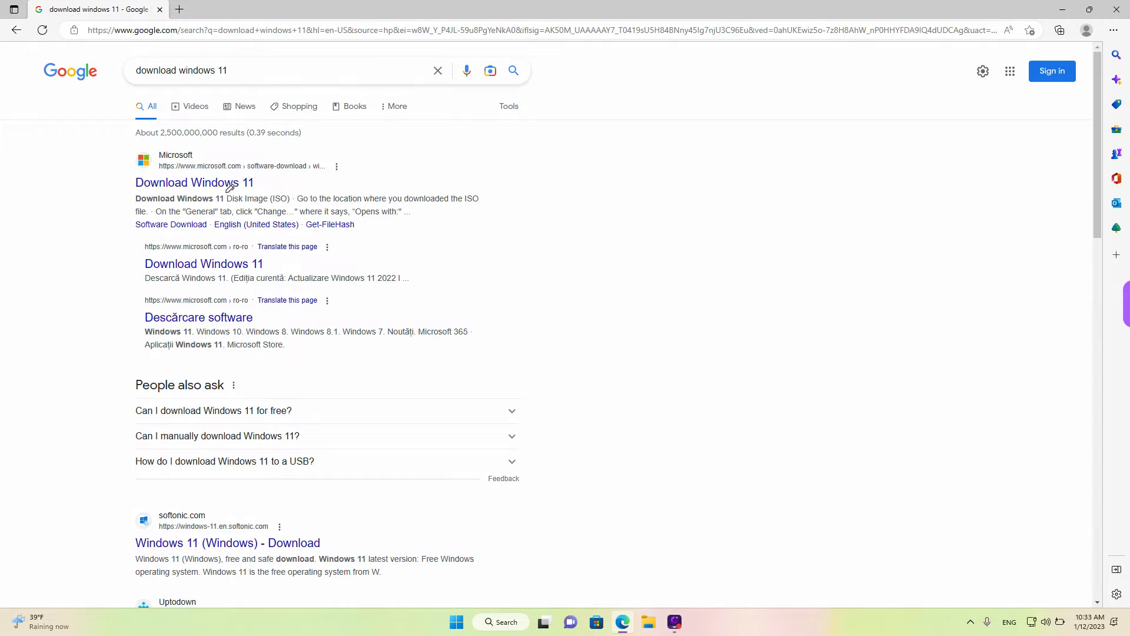
# Open the official Microsoft "Download Windows 11" search result
pyautogui.moveTo(128, 196); pyautogui.dragTo(262, 192)
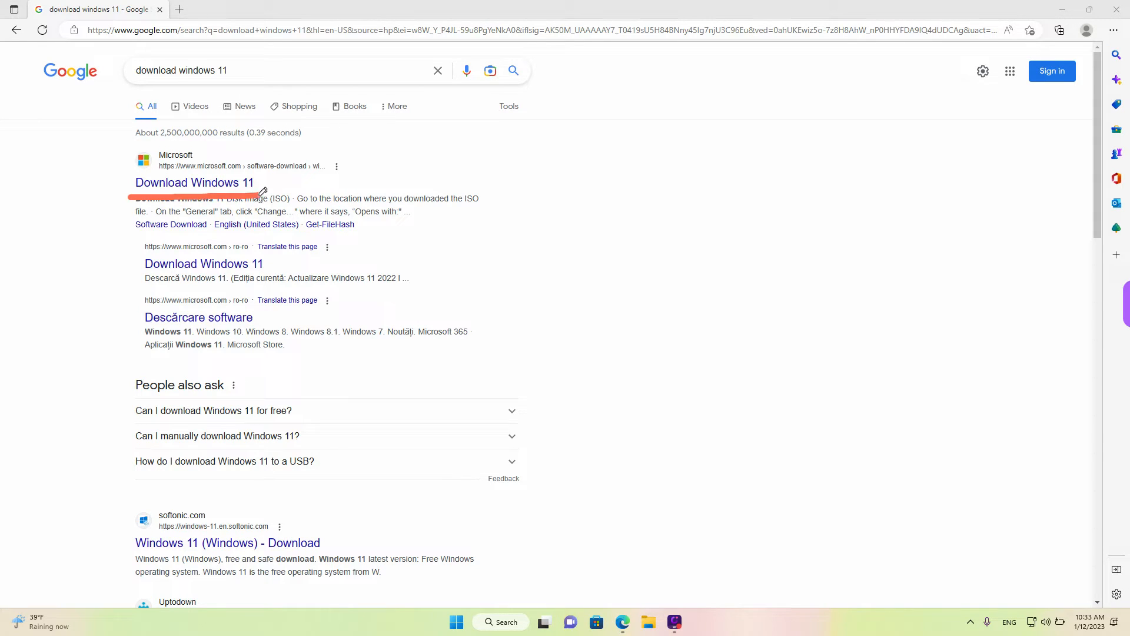
pyautogui.moveTo(159, 172); pyautogui.dragTo(243, 172)
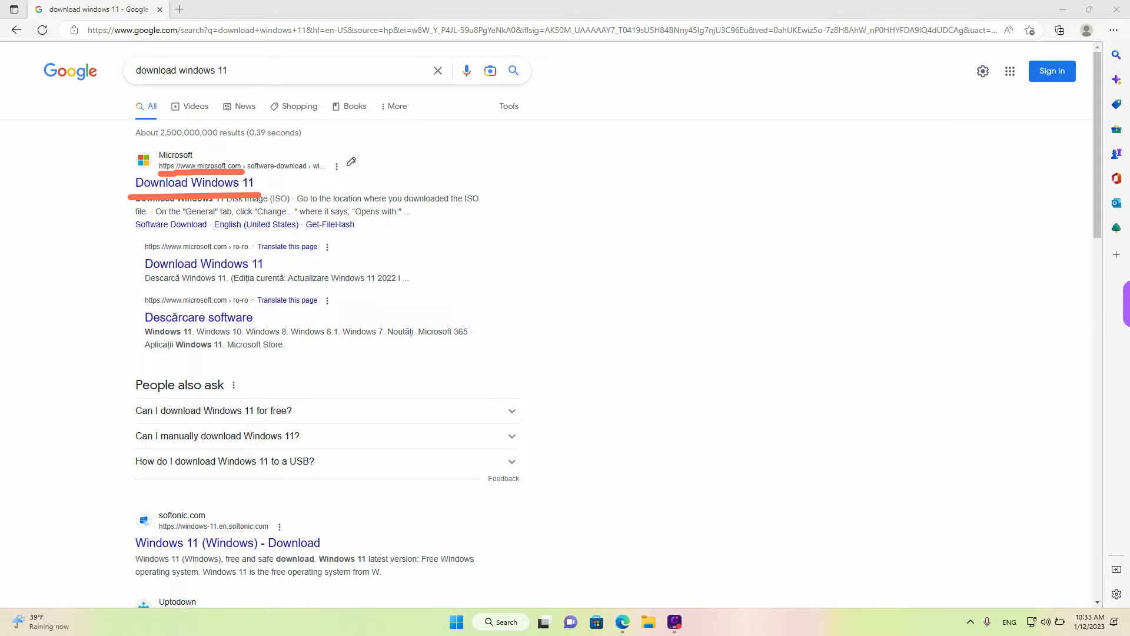
pyautogui.press('Escape')
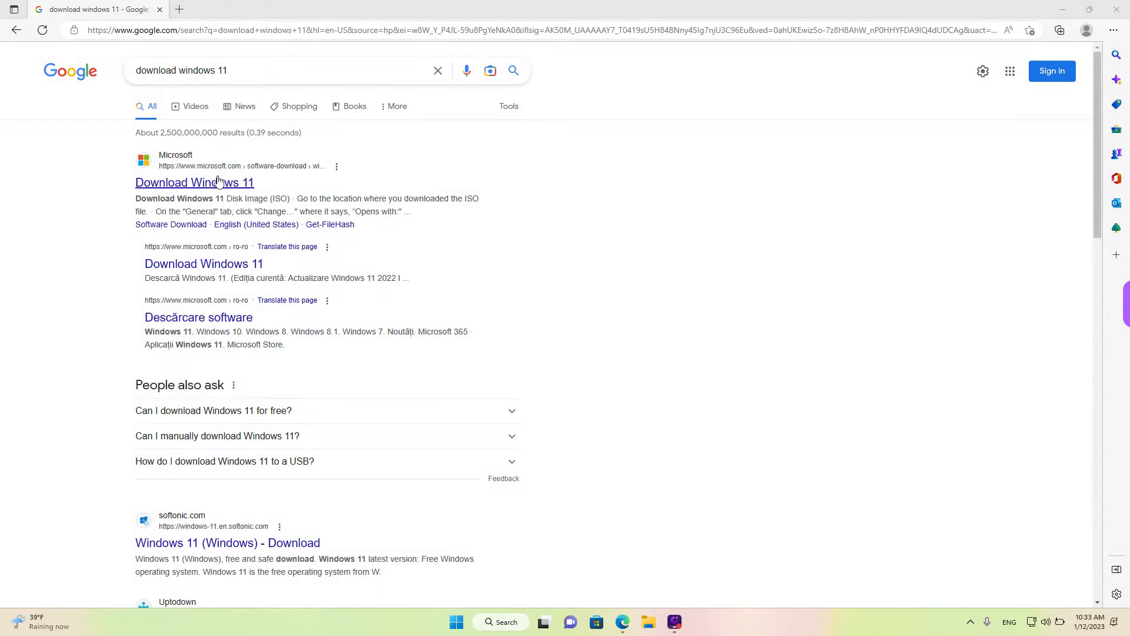
pyautogui.click(198, 186)
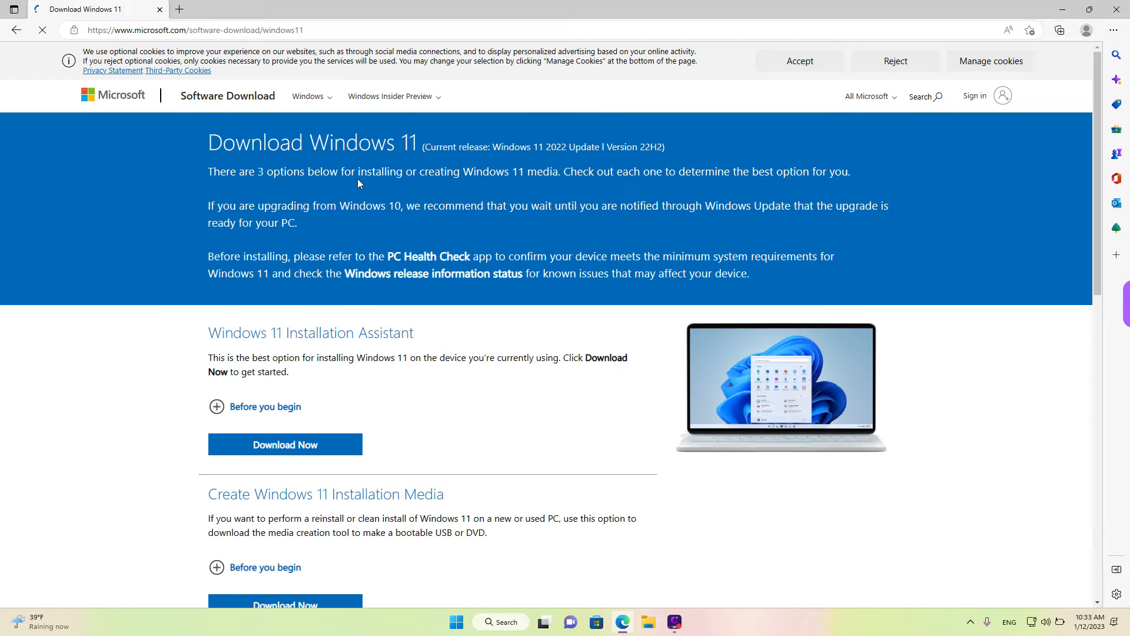
# Expand the "Before you begin" section under Create Windows 11 Installation Media
pyautogui.scroll(-4, 464, 280)
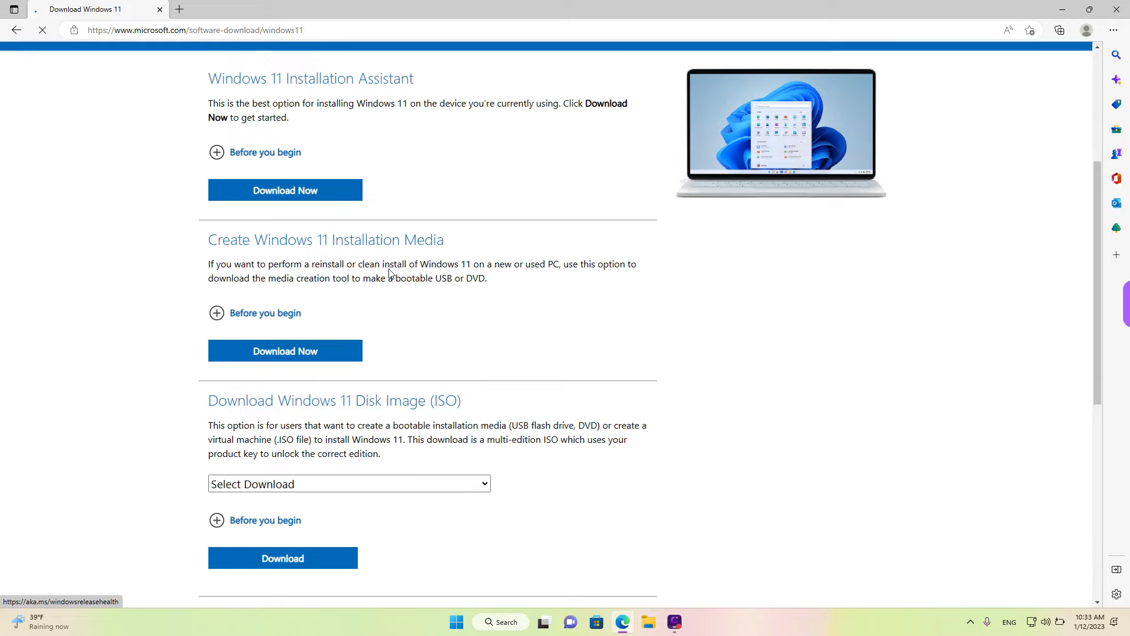
pyautogui.moveTo(211, 250); pyautogui.dragTo(452, 252)
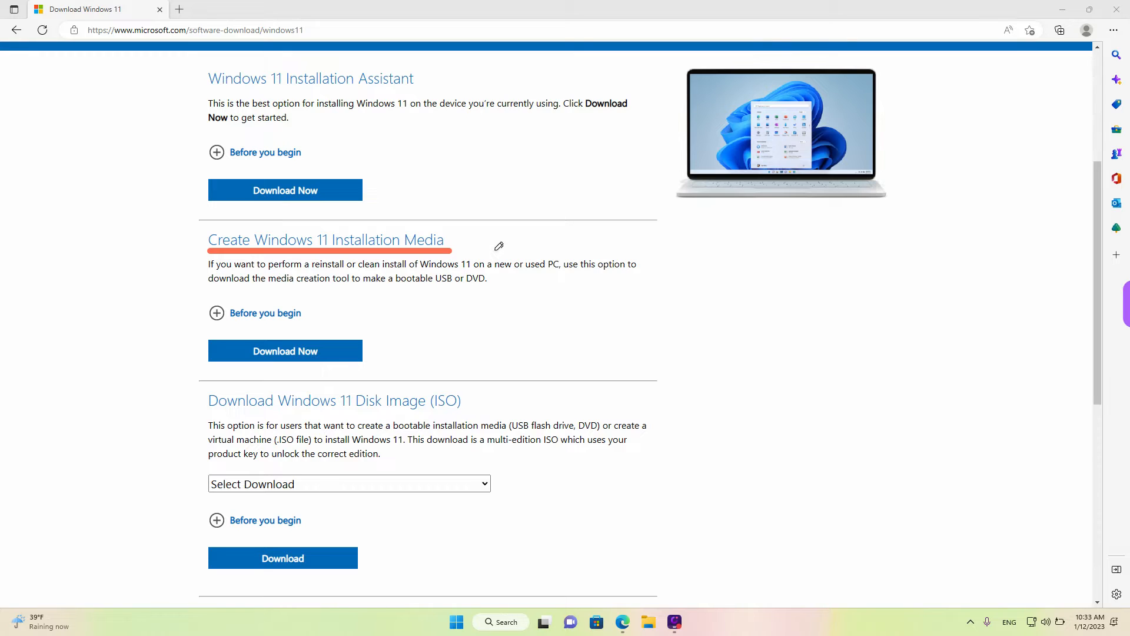
pyautogui.press('Escape')
pyautogui.scroll(-1, 496, 254)
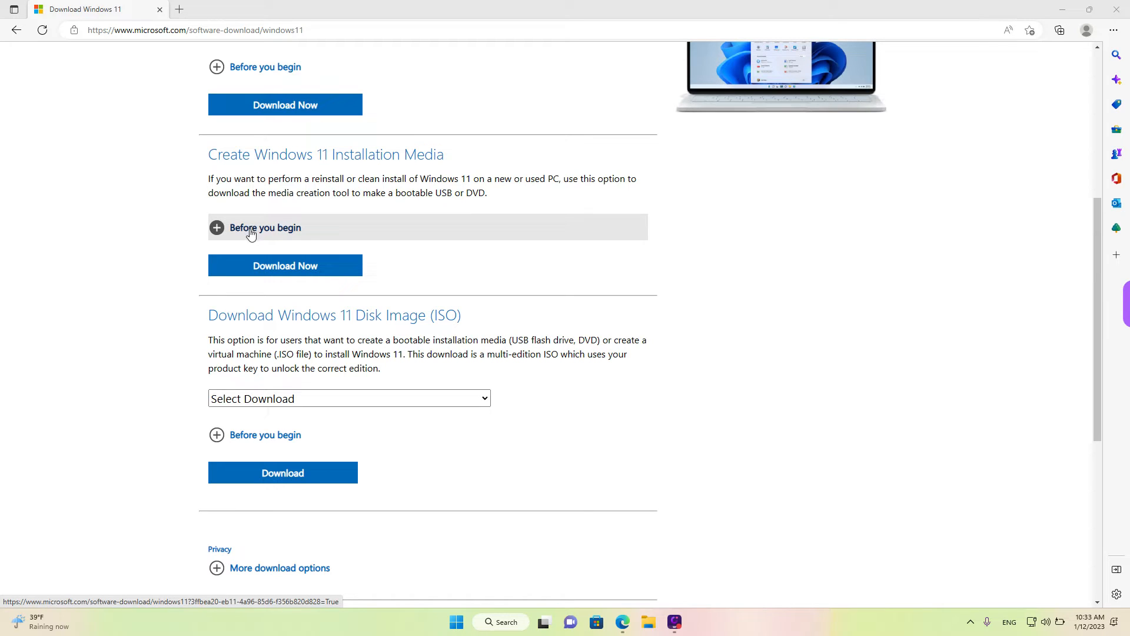
pyautogui.click(312, 231)
# Read through the requirements and media creation instructions, then collapse the "Before you begin" section
pyautogui.scroll(-2, 399, 275)
pyautogui.scroll(-3, 399, 275)
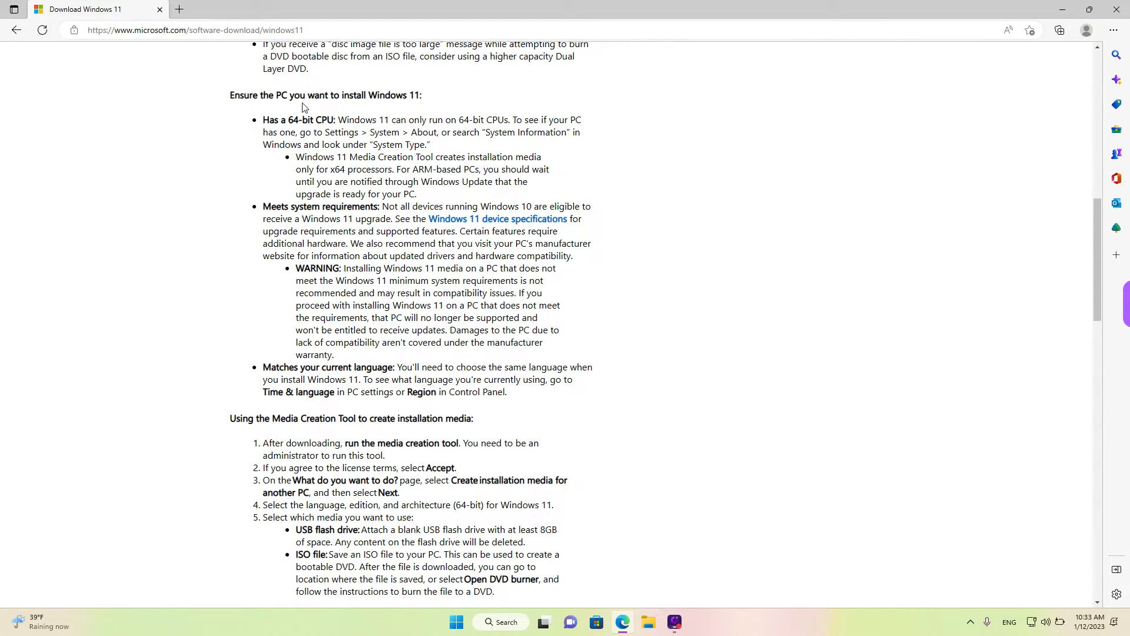
pyautogui.moveTo(230, 105); pyautogui.dragTo(424, 105)
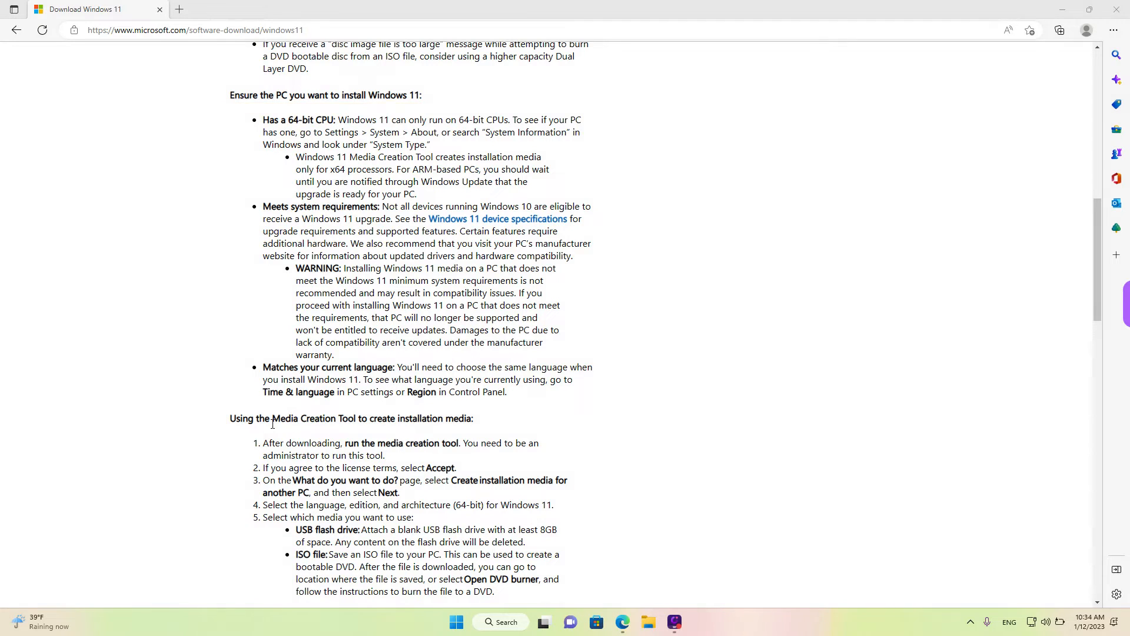
pyautogui.scroll(-3, 277, 421)
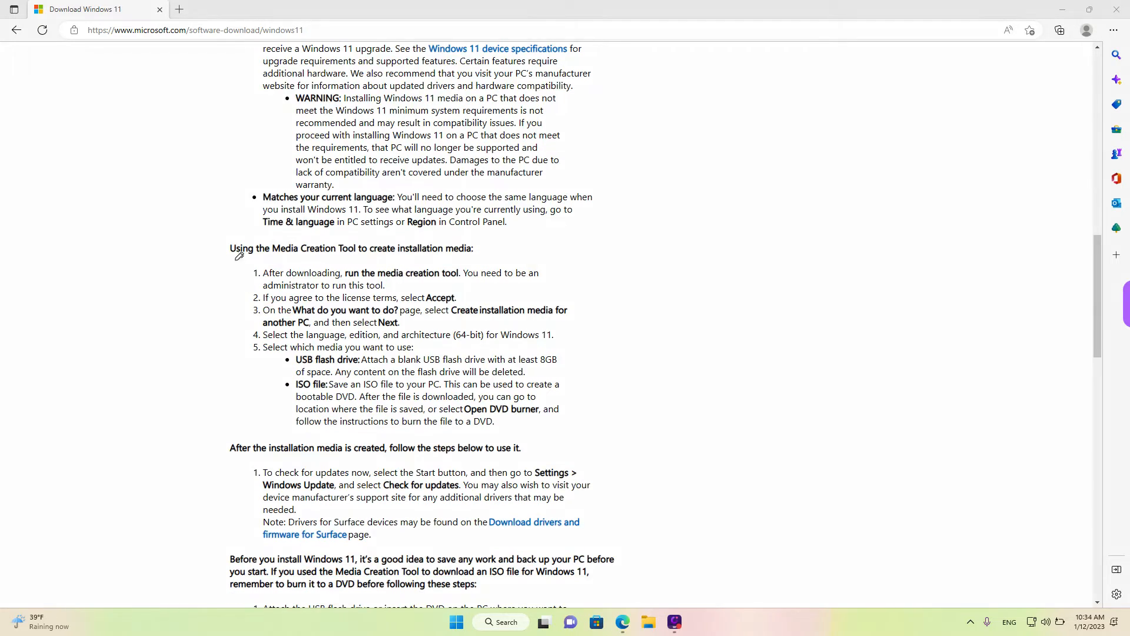
pyautogui.moveTo(232, 259); pyautogui.dragTo(484, 254)
pyautogui.scroll(-3, 365, 349)
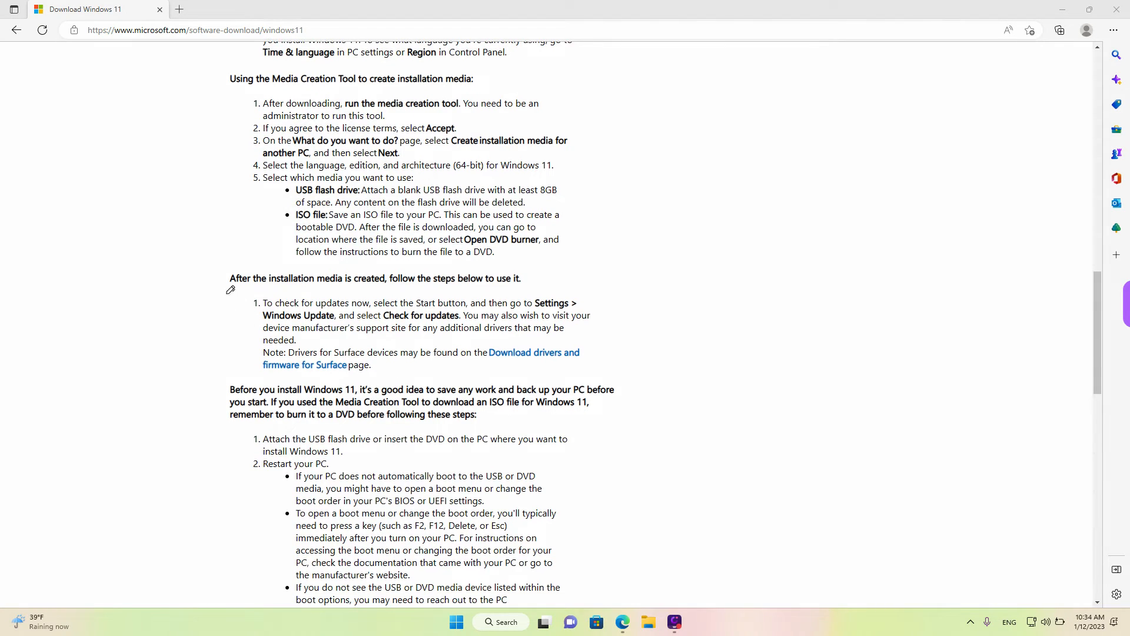
pyautogui.moveTo(225, 292); pyautogui.dragTo(530, 283)
pyautogui.scroll(-7, 600, 294)
pyautogui.scroll(14, 598, 299)
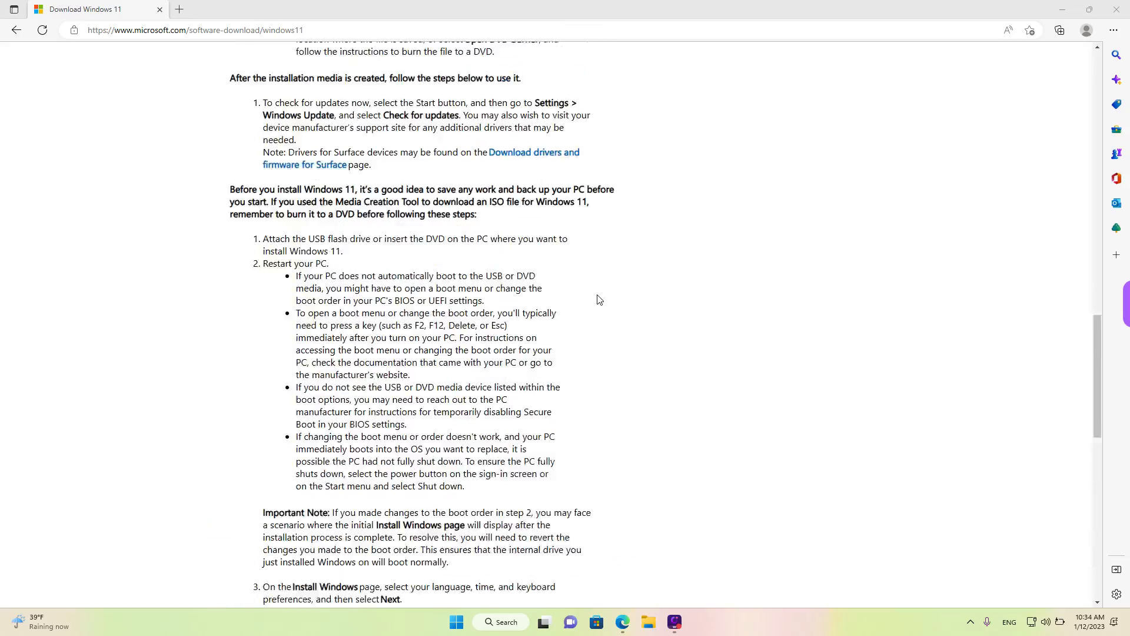
pyautogui.scroll(4, 599, 300)
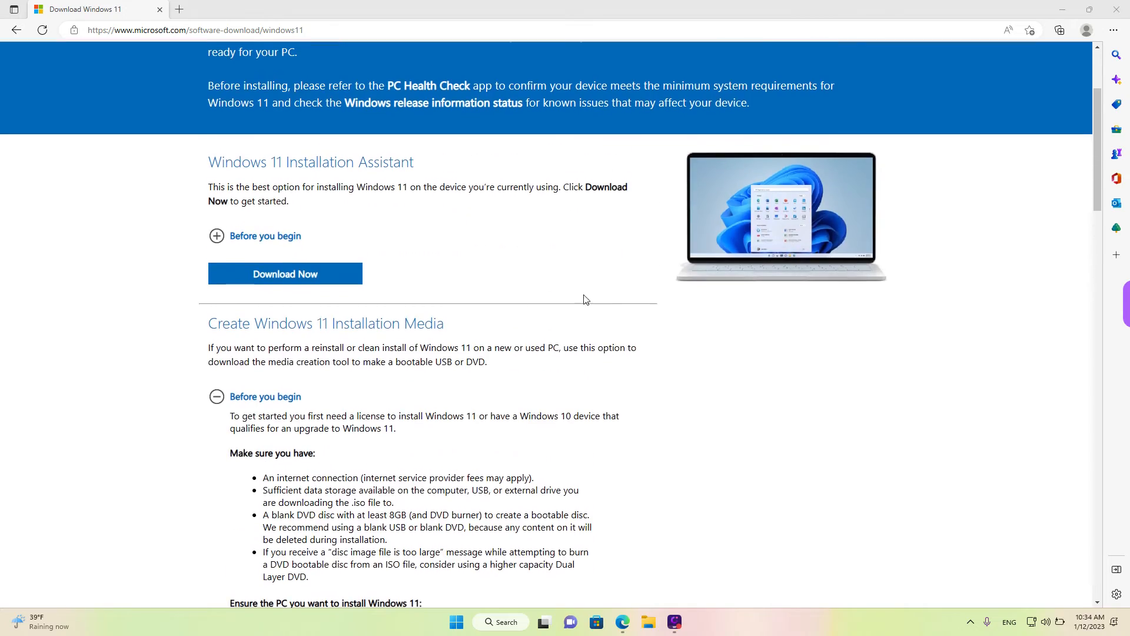
pyautogui.scroll(-1, 361, 349)
pyautogui.scroll(-1, 361, 346)
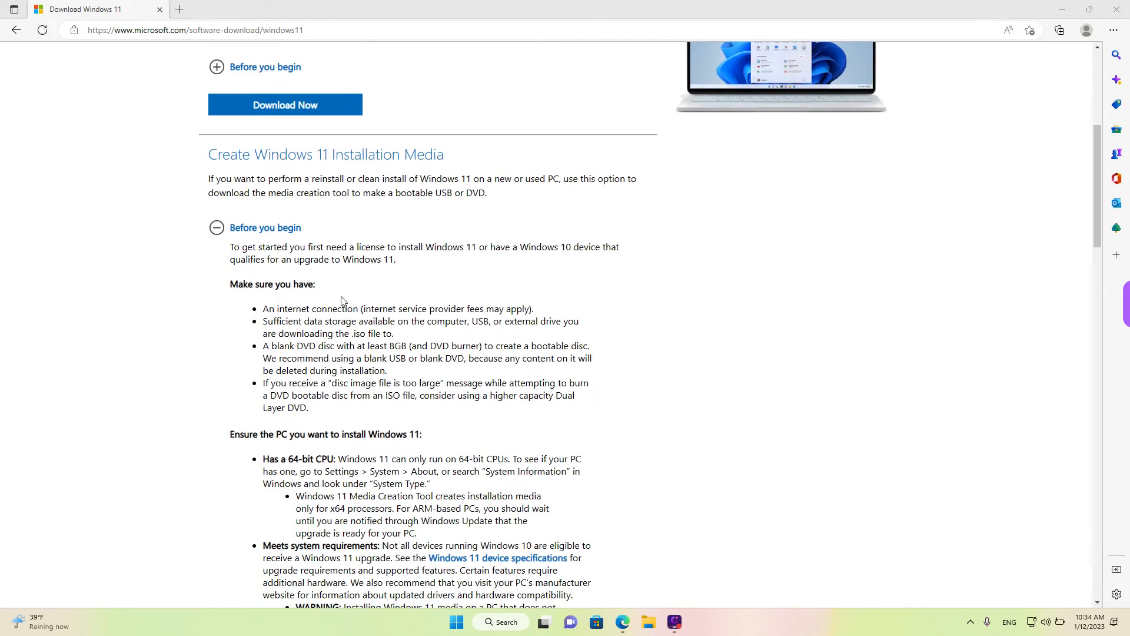
pyautogui.click(266, 228)
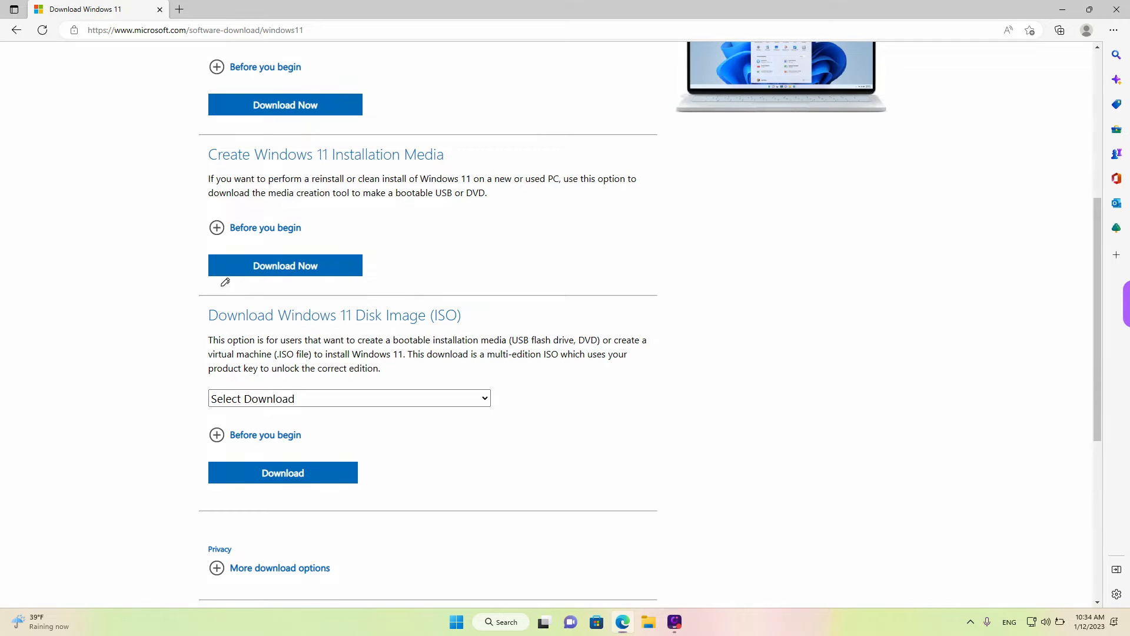
# Download the media creation tool from the Create Windows 11 Installation Media section
pyautogui.moveTo(219, 284); pyautogui.dragTo(352, 285)
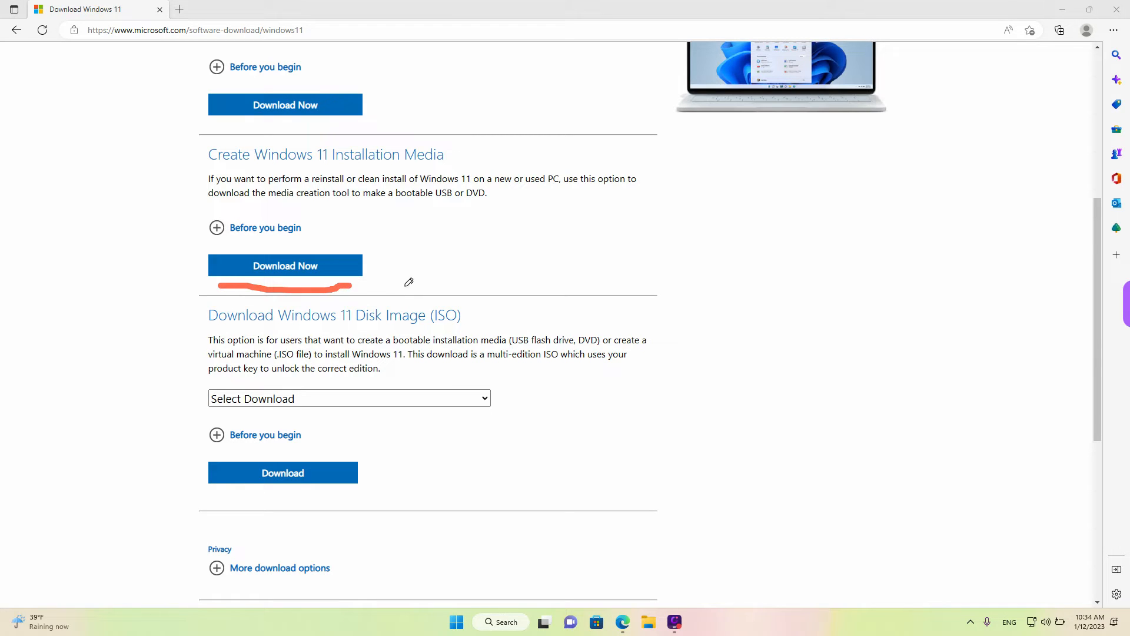
pyautogui.click(302, 273)
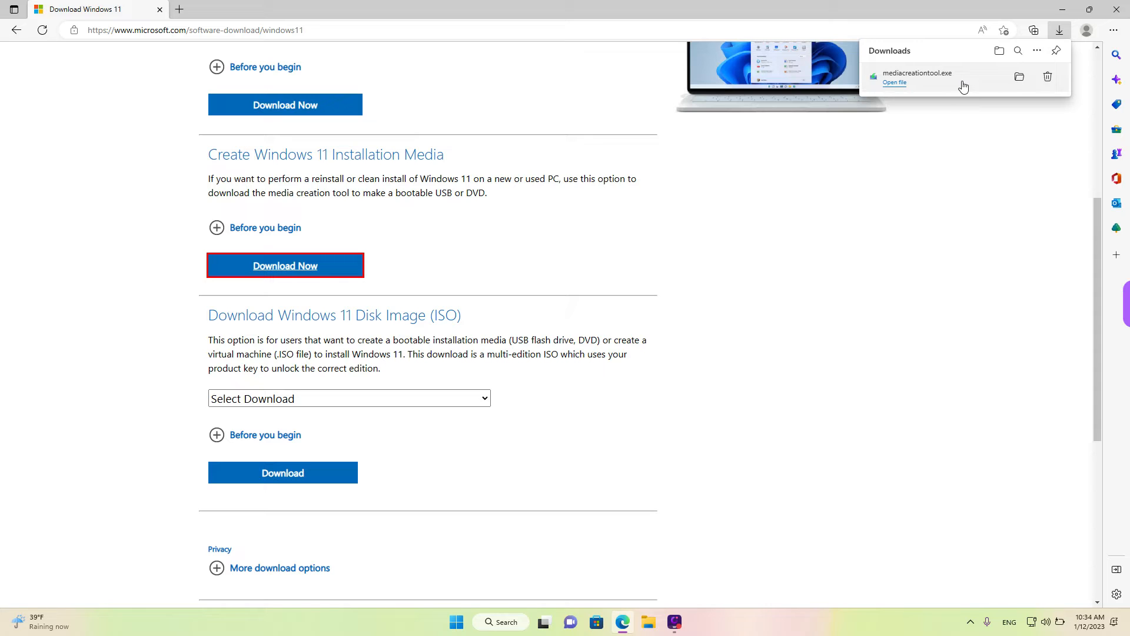
# Cut mediacreationtool from the Downloads folder, then close the folder window and the browser
pyautogui.click(1018, 78)
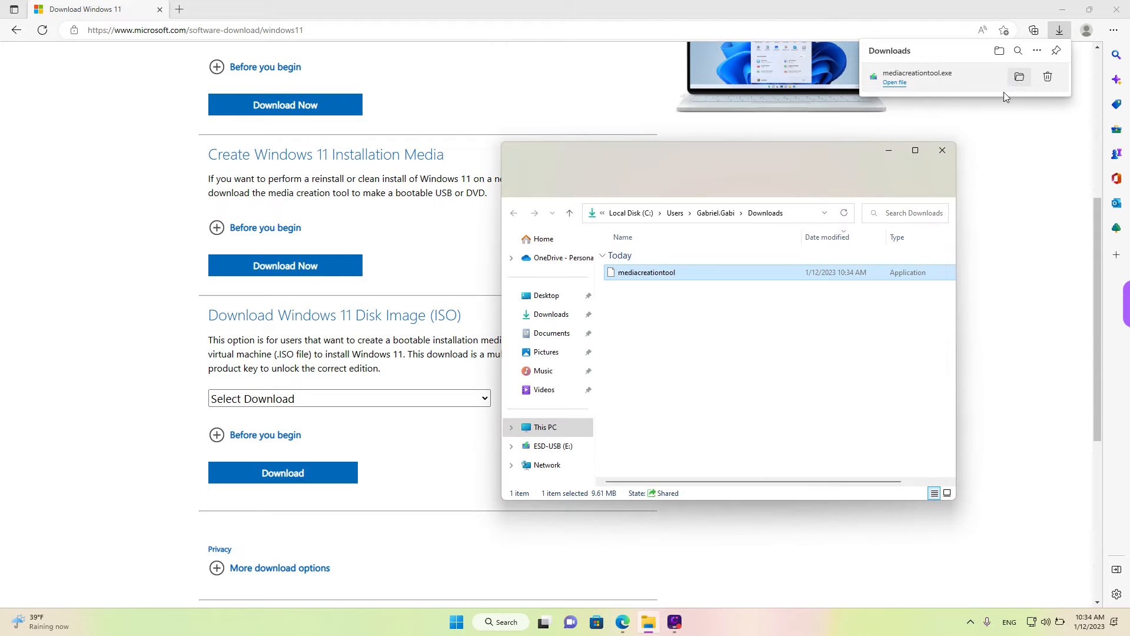
pyautogui.moveTo(794, 153); pyautogui.dragTo(705, 160)
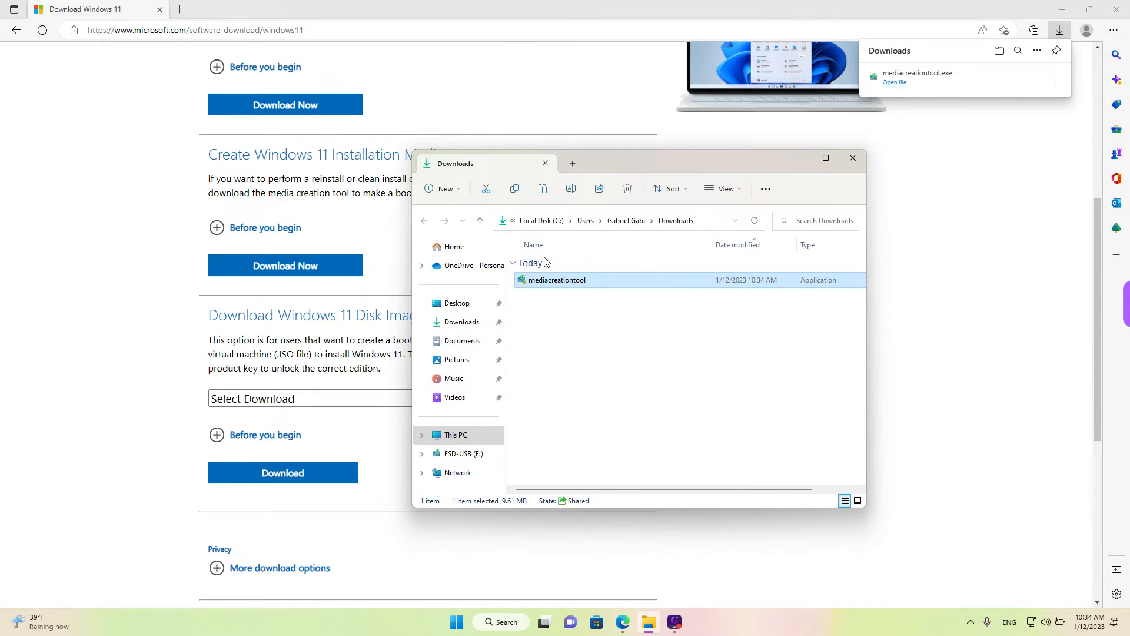
pyautogui.rightClick(545, 284)
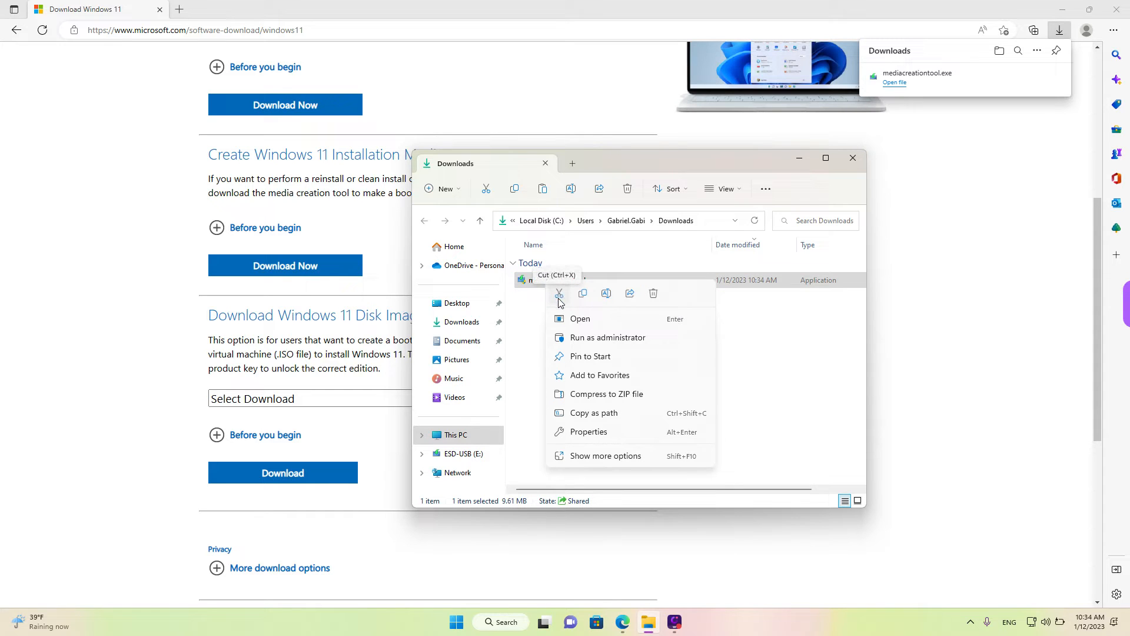
pyautogui.click(558, 300)
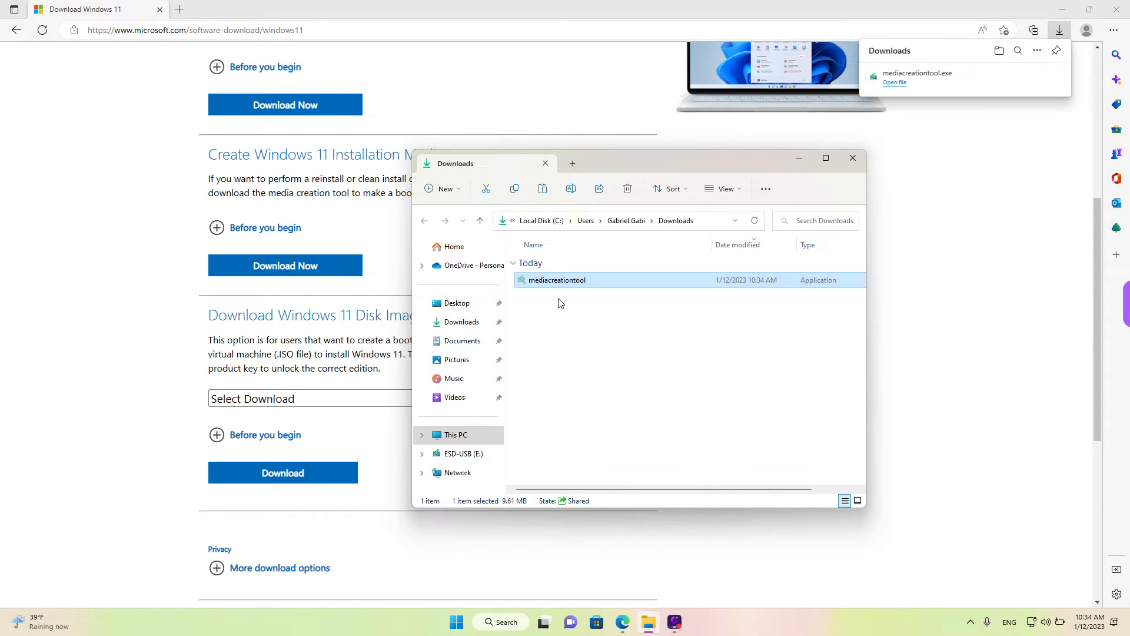
pyautogui.click(845, 163)
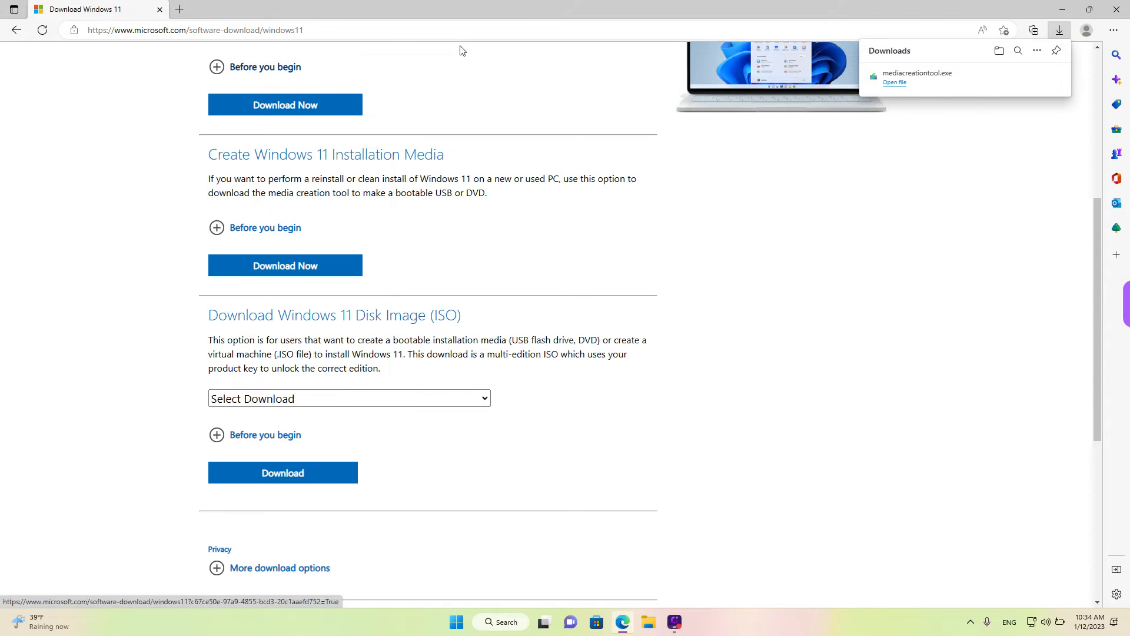
pyautogui.click(159, 10)
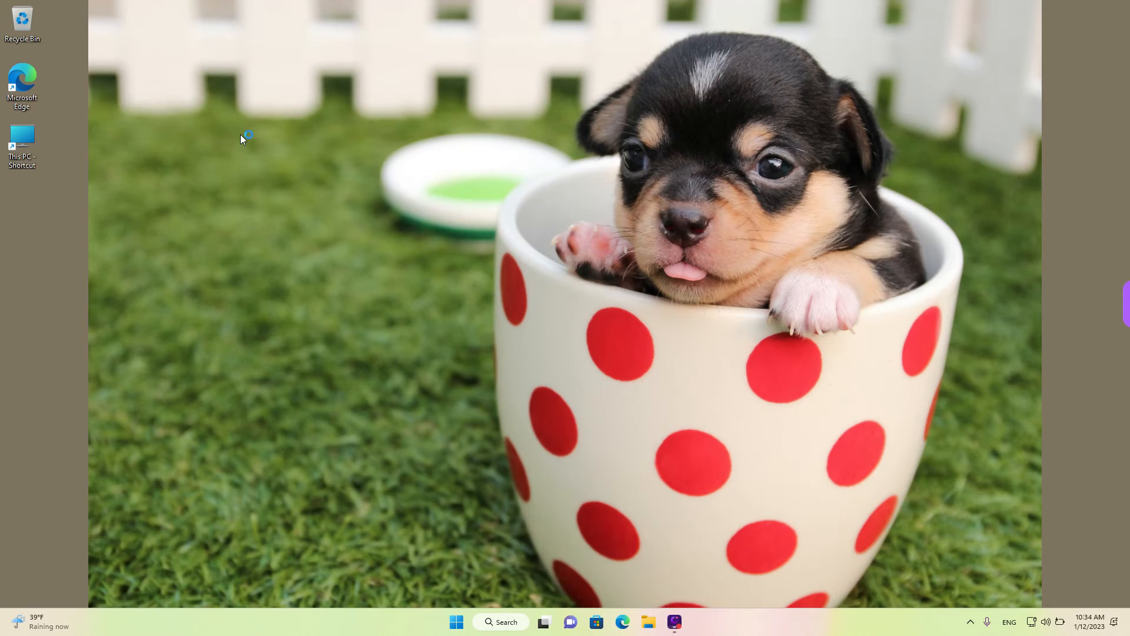
# Paste mediacreationtool onto the desktop and launch it to start Windows 11 Setup
pyautogui.rightClick(240, 197)
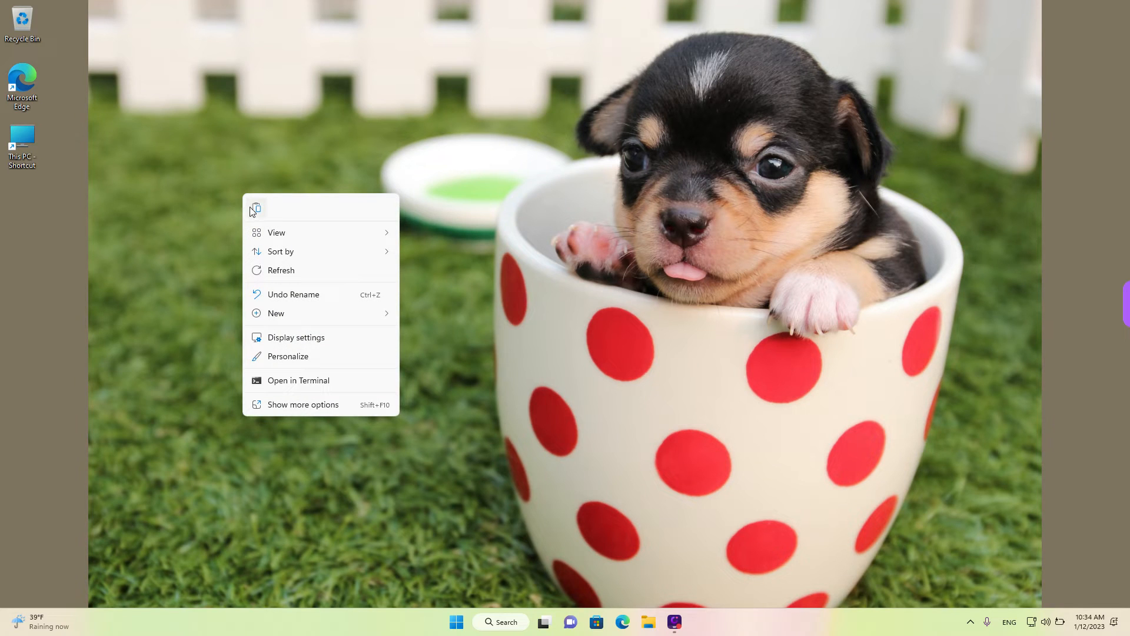
pyautogui.click(256, 209)
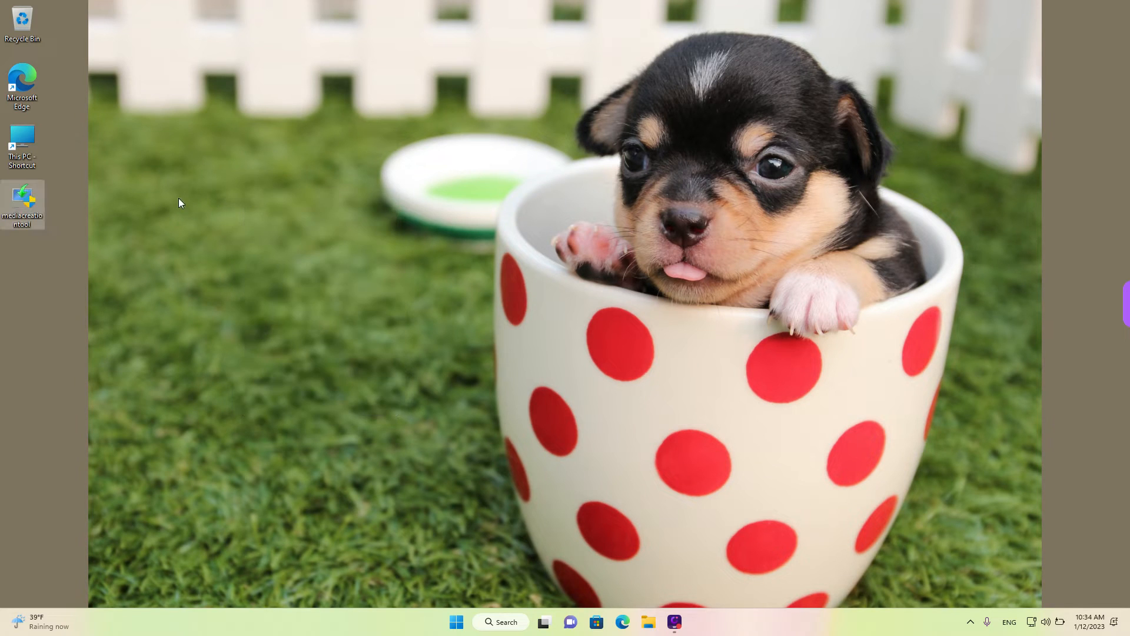
pyautogui.moveTo(20, 202)
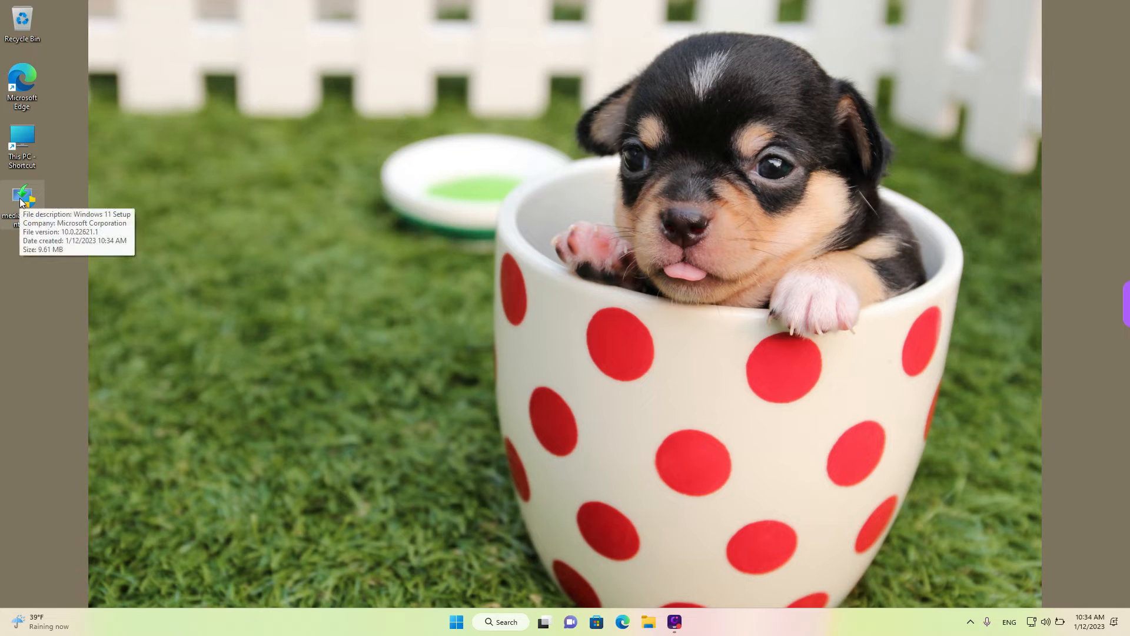
pyautogui.doubleClick(21, 203)
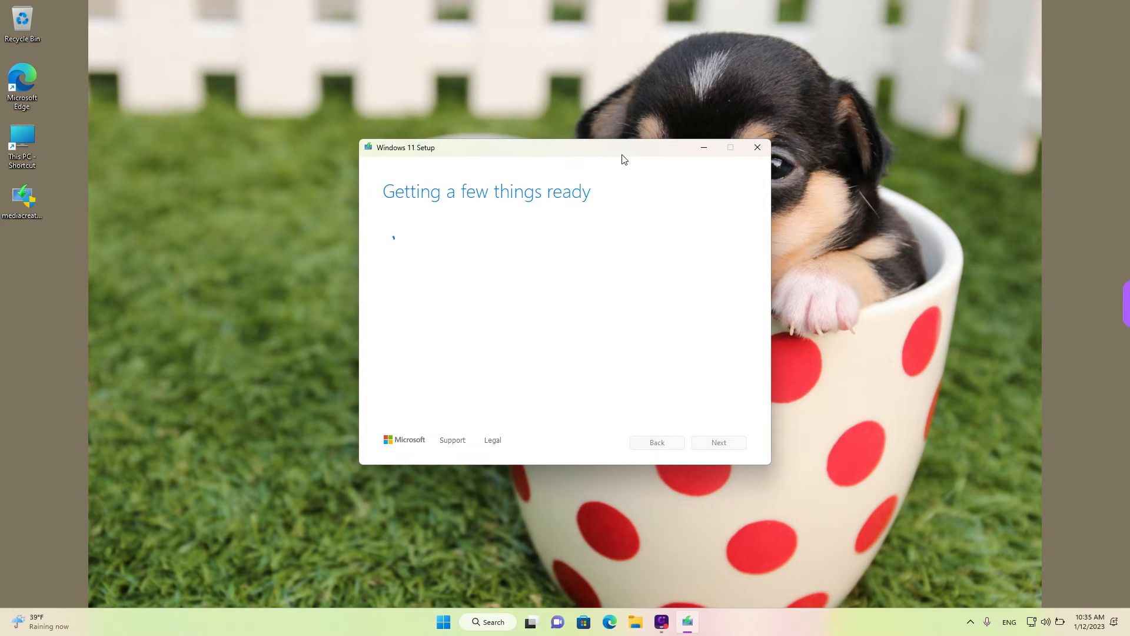
# Scroll through the applicable notices and license terms and accept them
pyautogui.moveTo(620, 153); pyautogui.dragTo(384, 123)
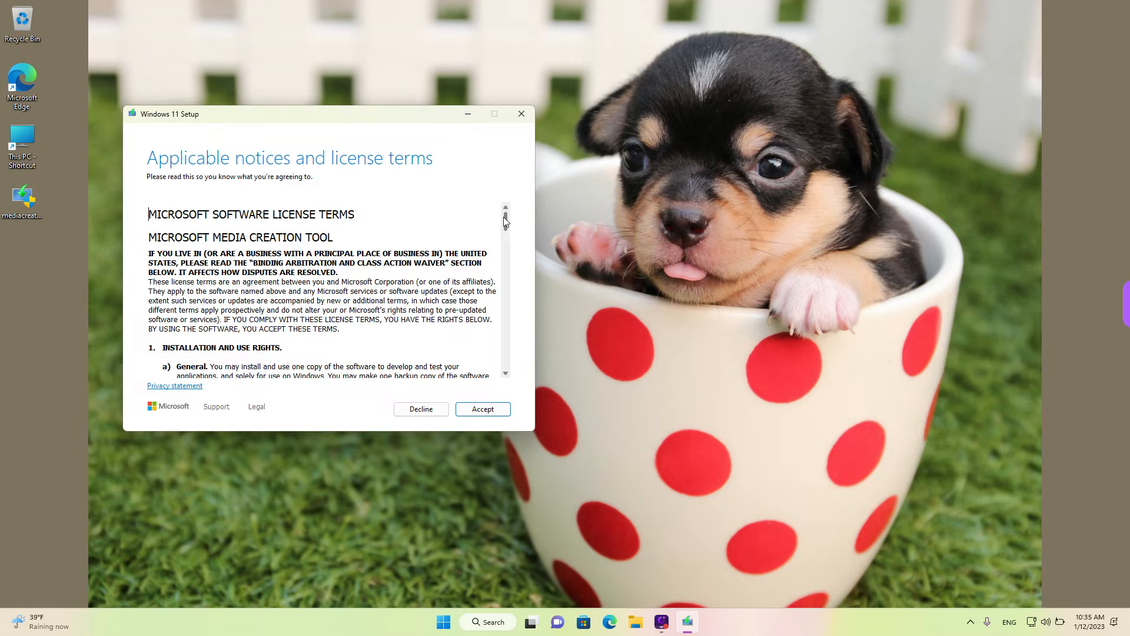
pyautogui.moveTo(505, 220); pyautogui.dragTo(510, 379)
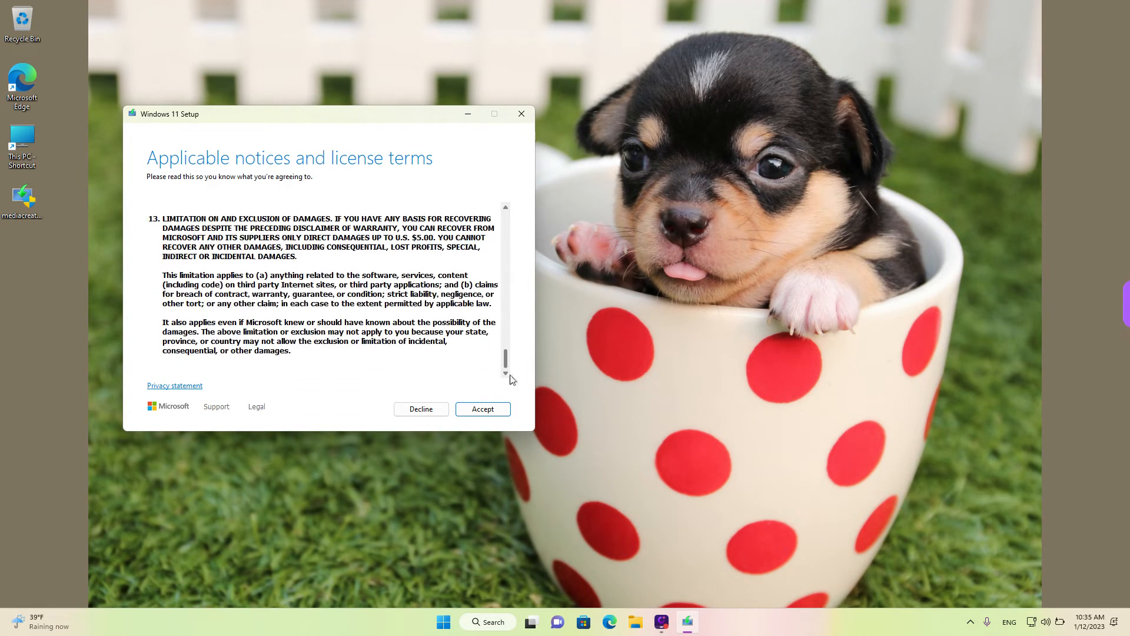
pyautogui.click(486, 415)
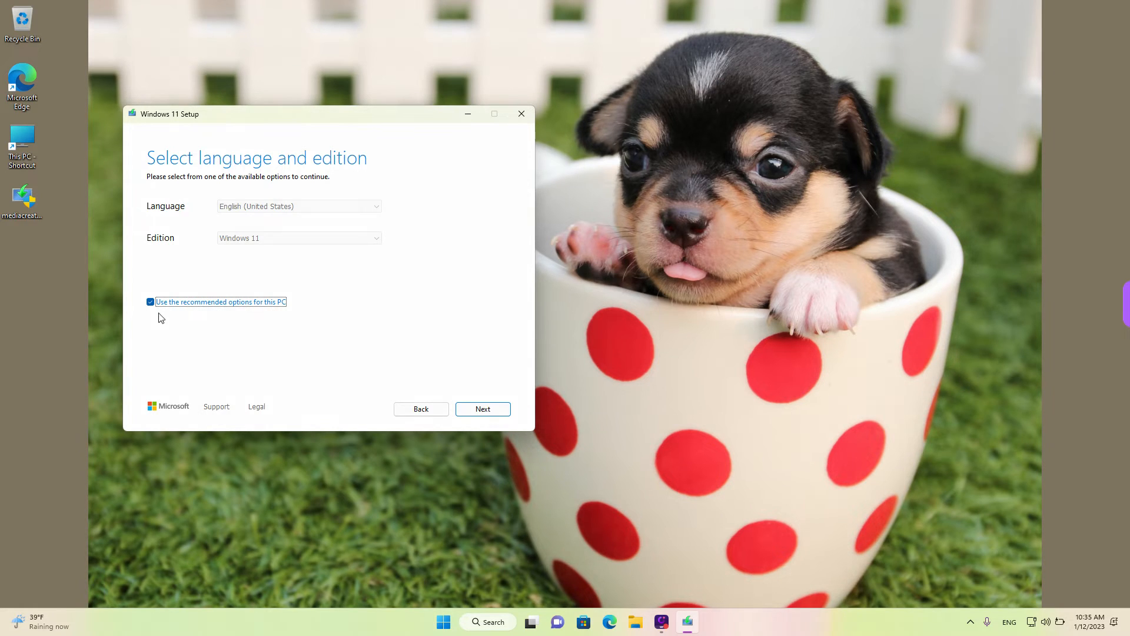
# Clear the option to use the recommended options for this PC and keep Windows 11 as the edition
pyautogui.moveTo(146, 315); pyautogui.dragTo(301, 317)
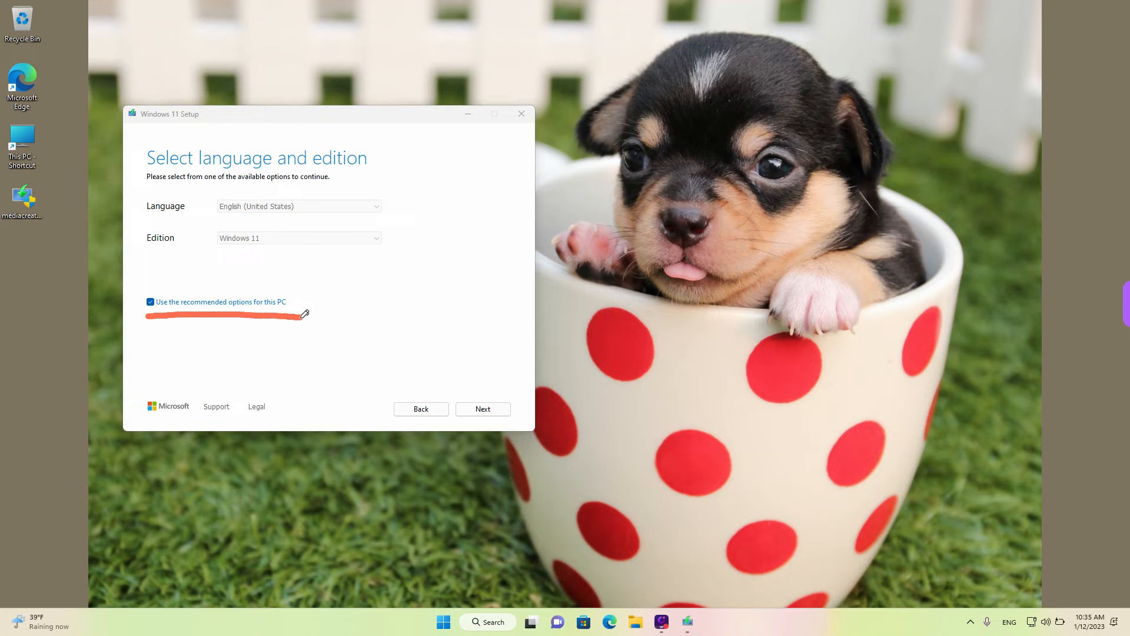
pyautogui.press('Escape')
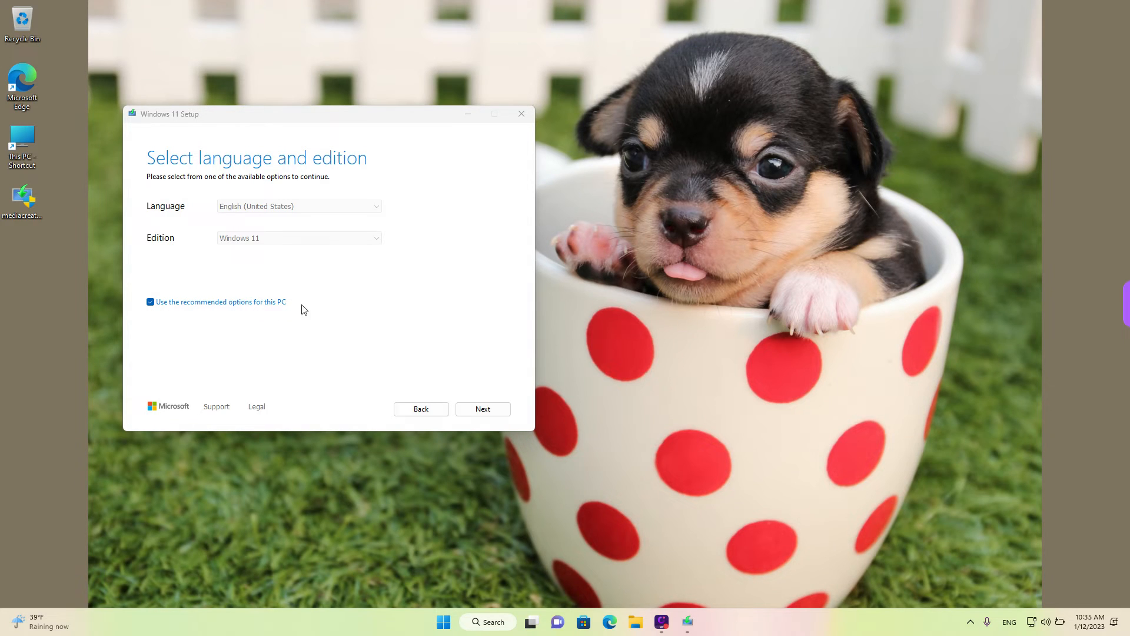
pyautogui.click(156, 305)
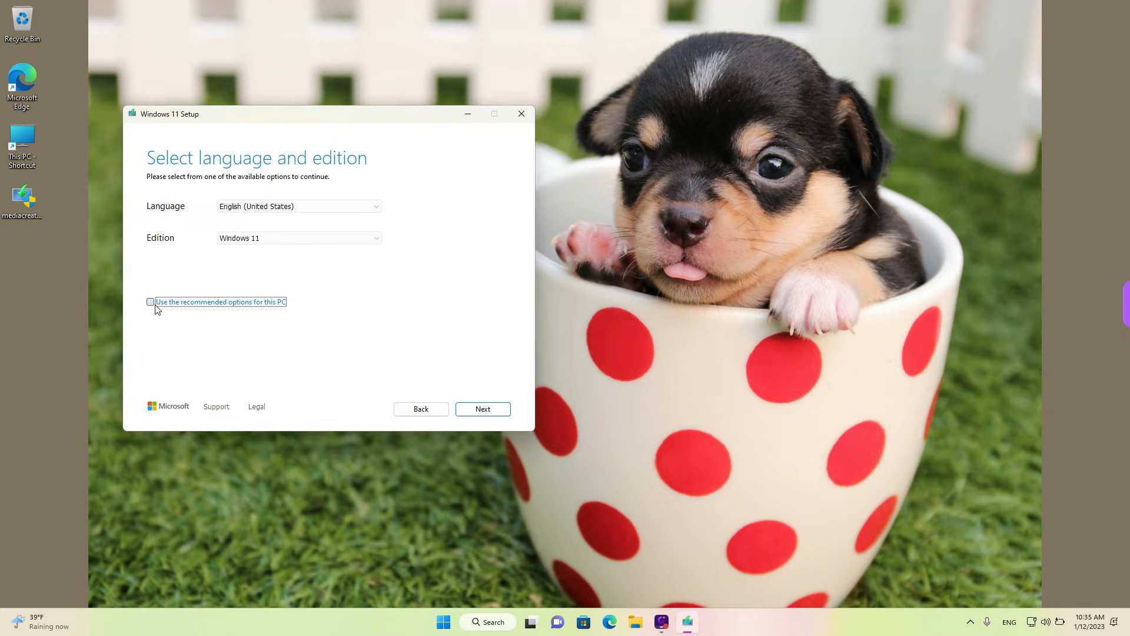
pyautogui.click(266, 242)
pyautogui.click(263, 242)
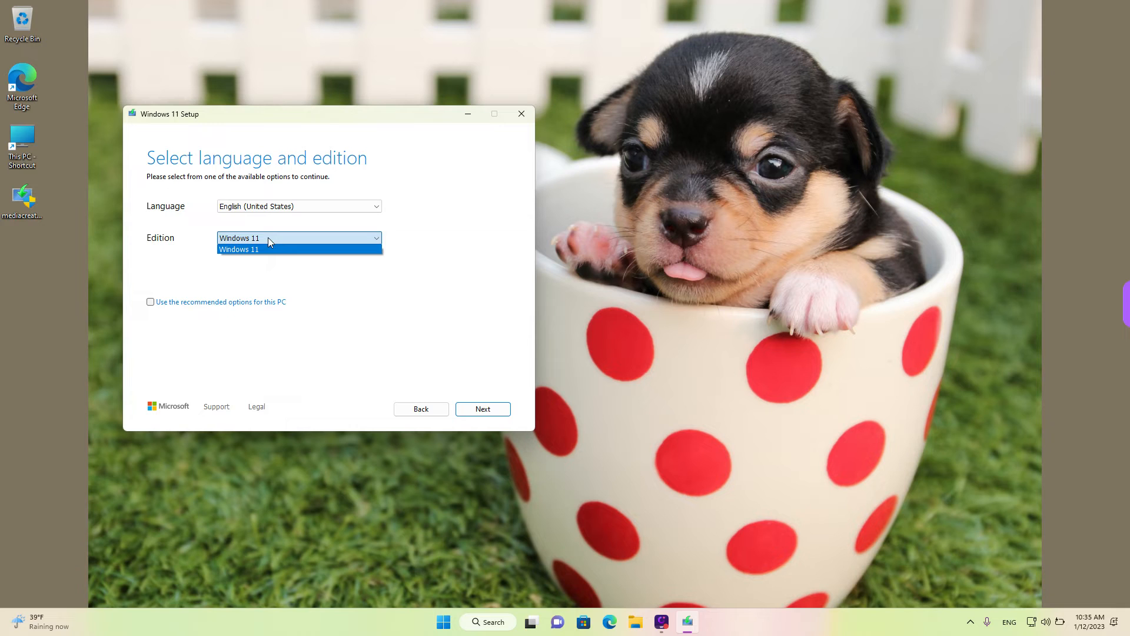
pyautogui.click(267, 238)
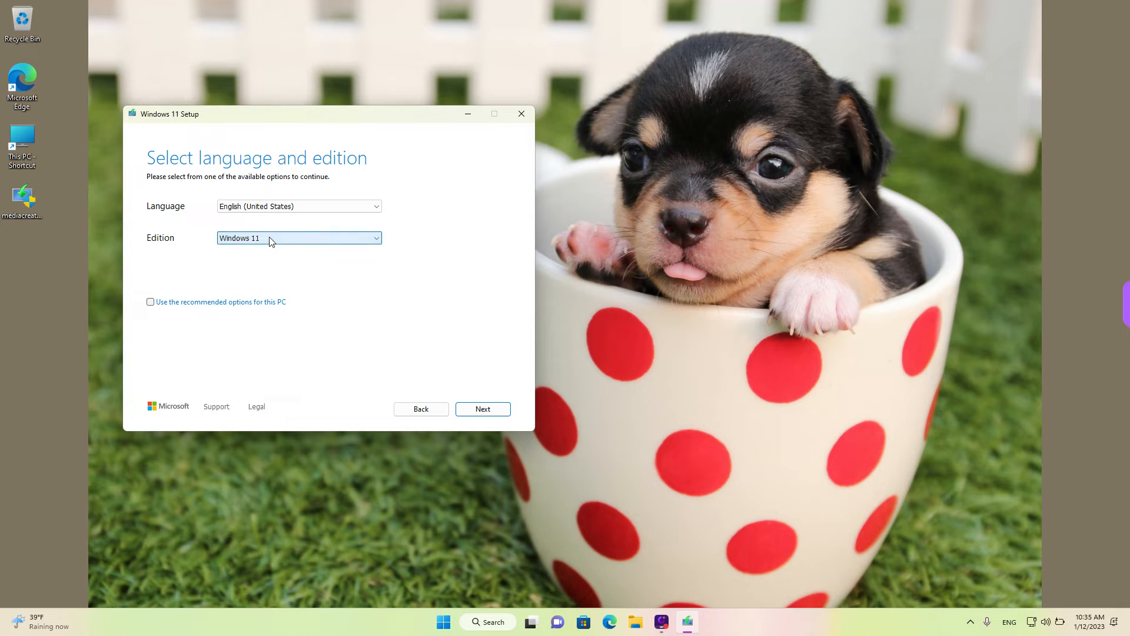
# Browse the language list, set the language to English (United States) and continue
pyautogui.click(332, 207)
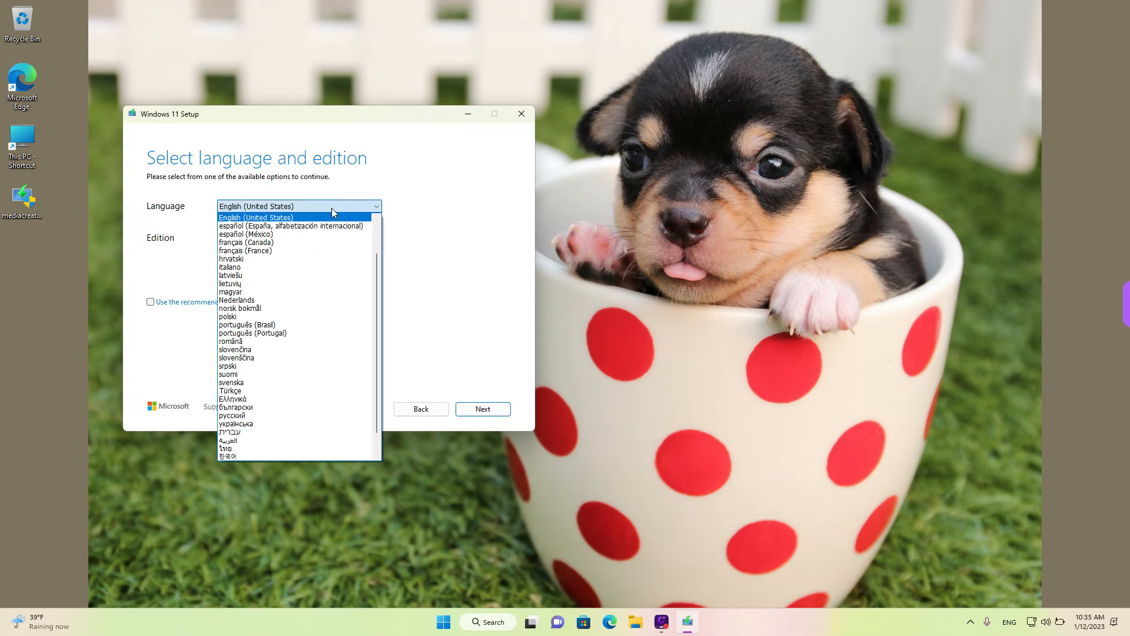
pyautogui.moveTo(376, 266); pyautogui.dragTo(374, 216)
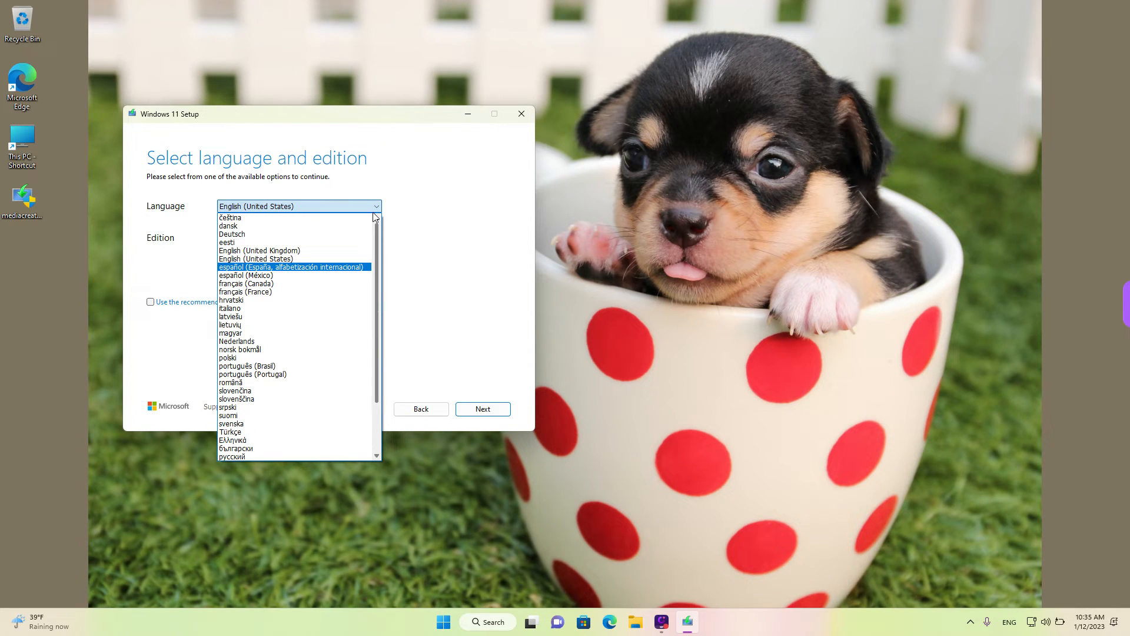
pyautogui.click(302, 283)
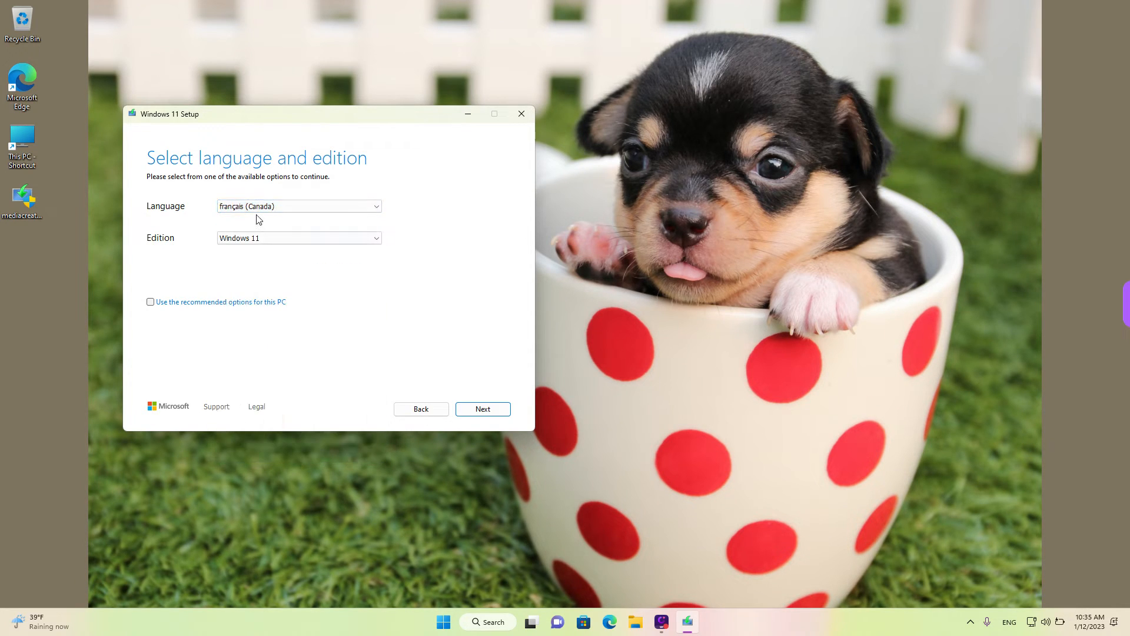
pyautogui.click(277, 205)
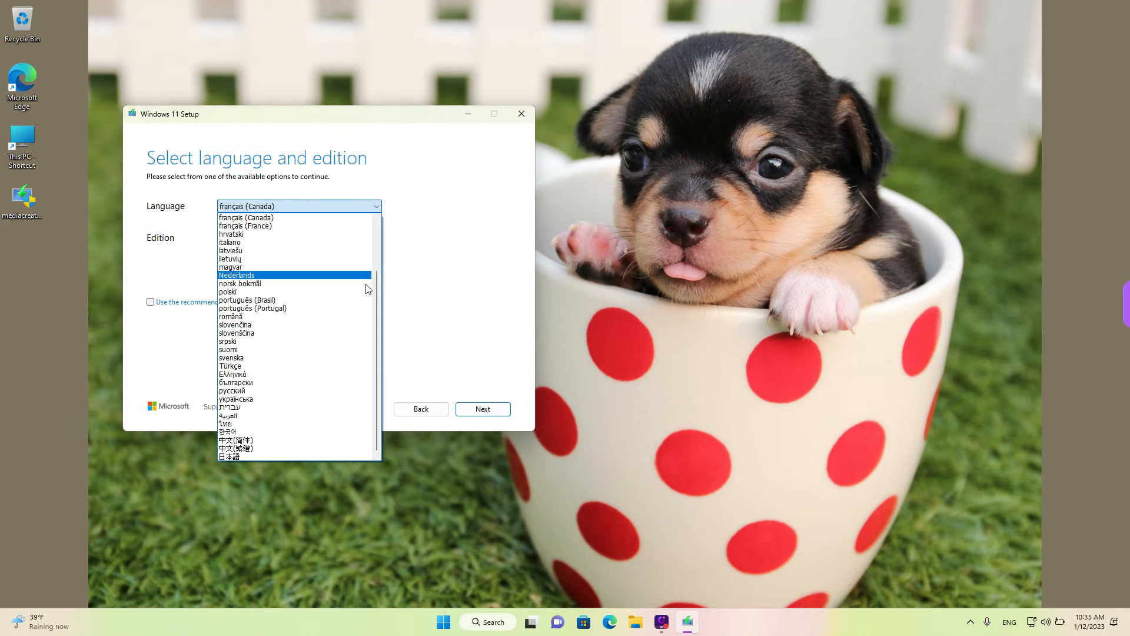
pyautogui.moveTo(375, 305); pyautogui.dragTo(374, 256)
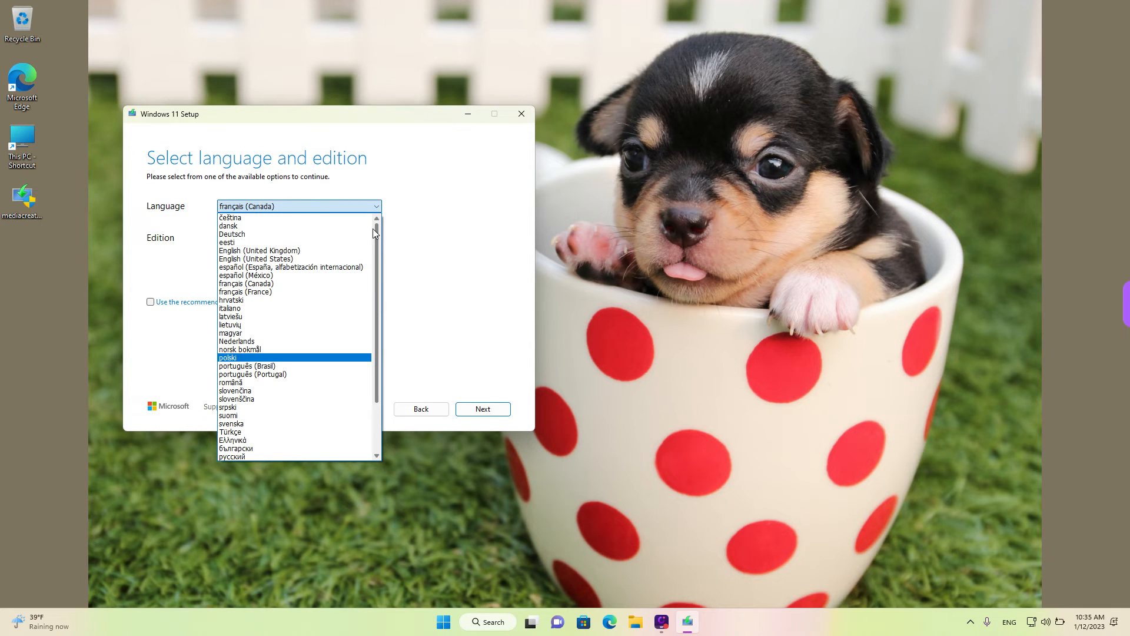
pyautogui.click(337, 260)
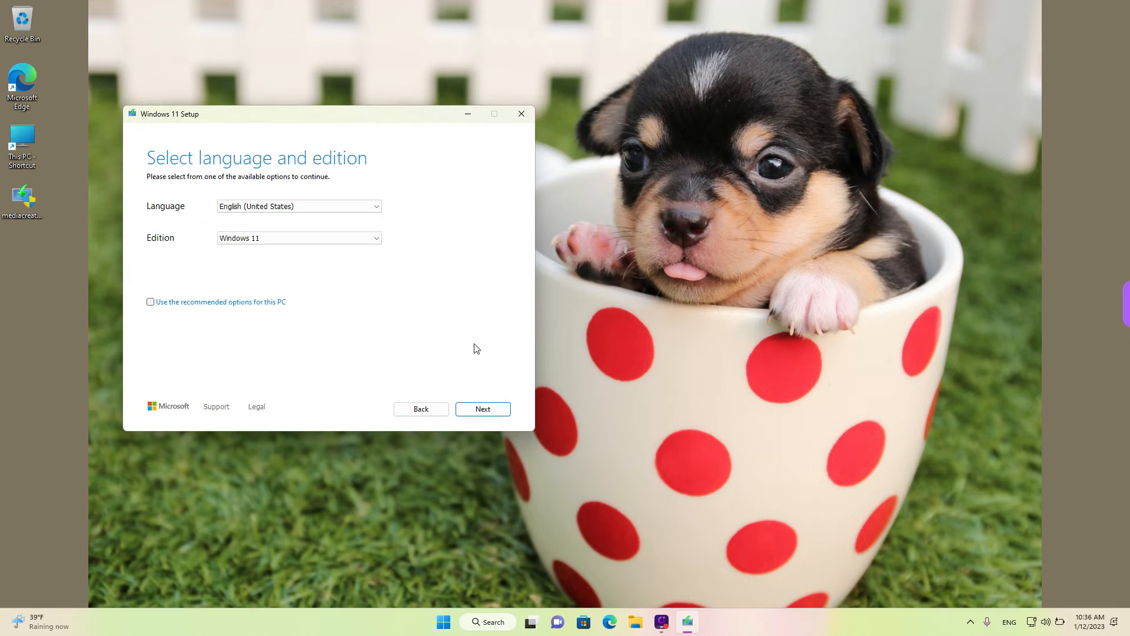
pyautogui.click(490, 410)
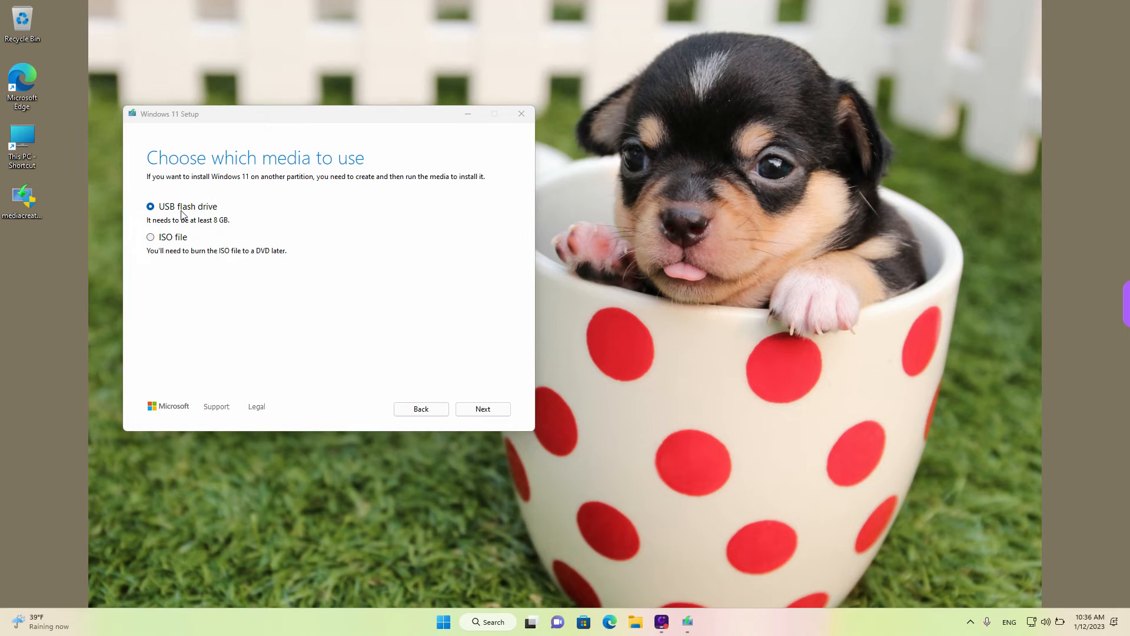
# Choose USB flash drive as the media to use and continue
pyautogui.click(185, 210)
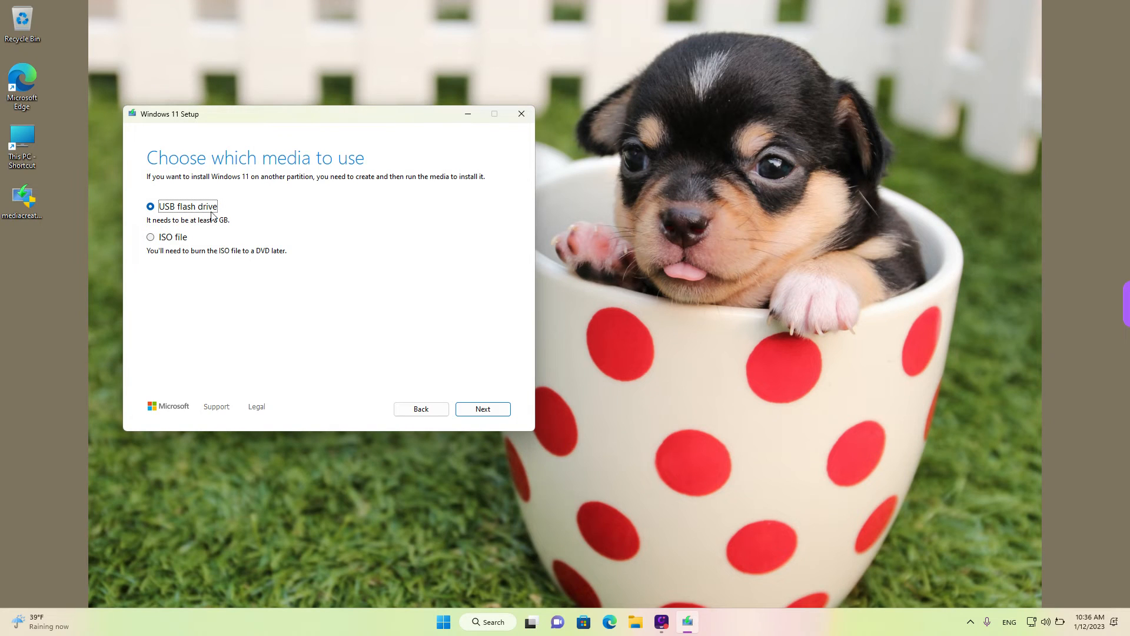
pyautogui.click(492, 413)
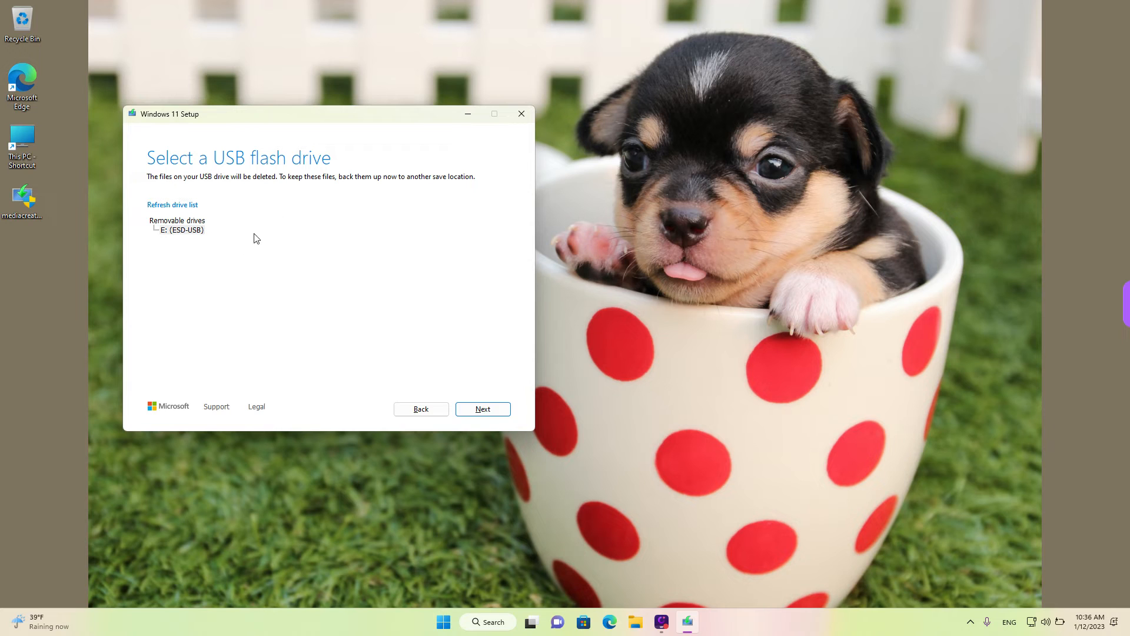
# Refresh the drive list, select the E: (ESD-USB) removable drive and start downloading Windows 11
pyautogui.click(179, 230)
pyautogui.moveTo(146, 211); pyautogui.dragTo(203, 209)
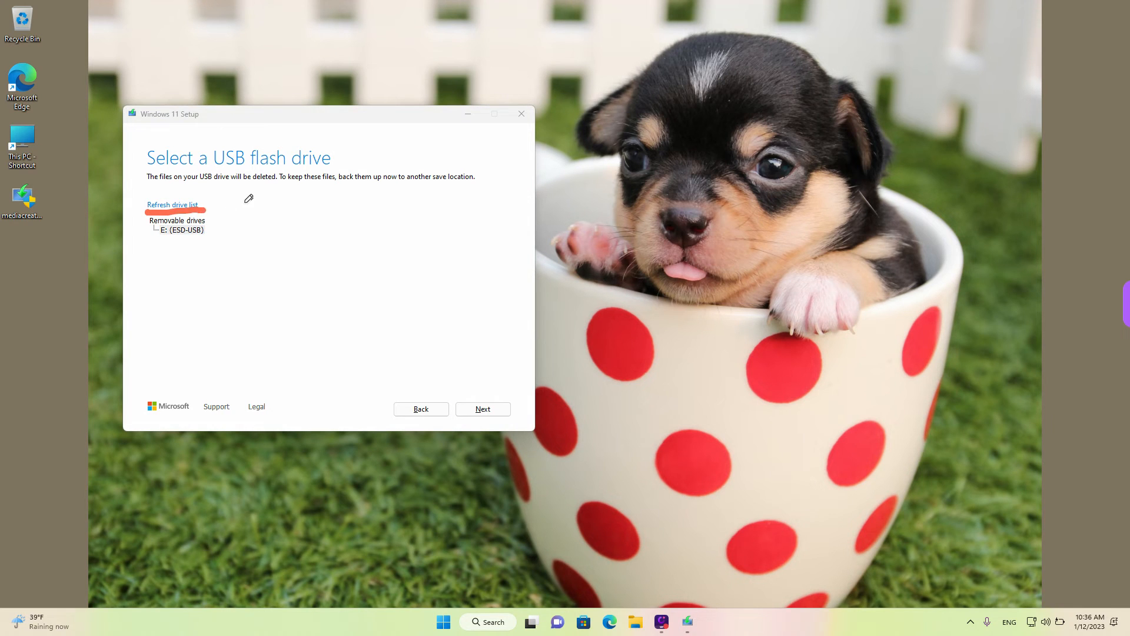
pyautogui.press('Escape')
pyautogui.click(190, 205)
pyautogui.click(191, 206)
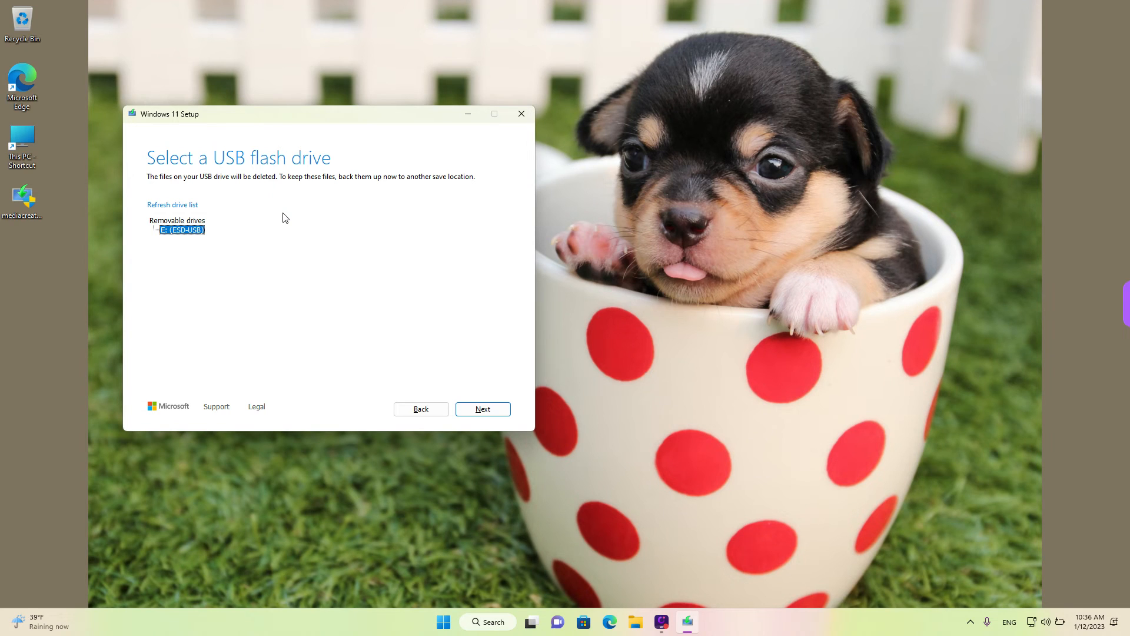
pyautogui.click(191, 206)
pyautogui.click(491, 414)
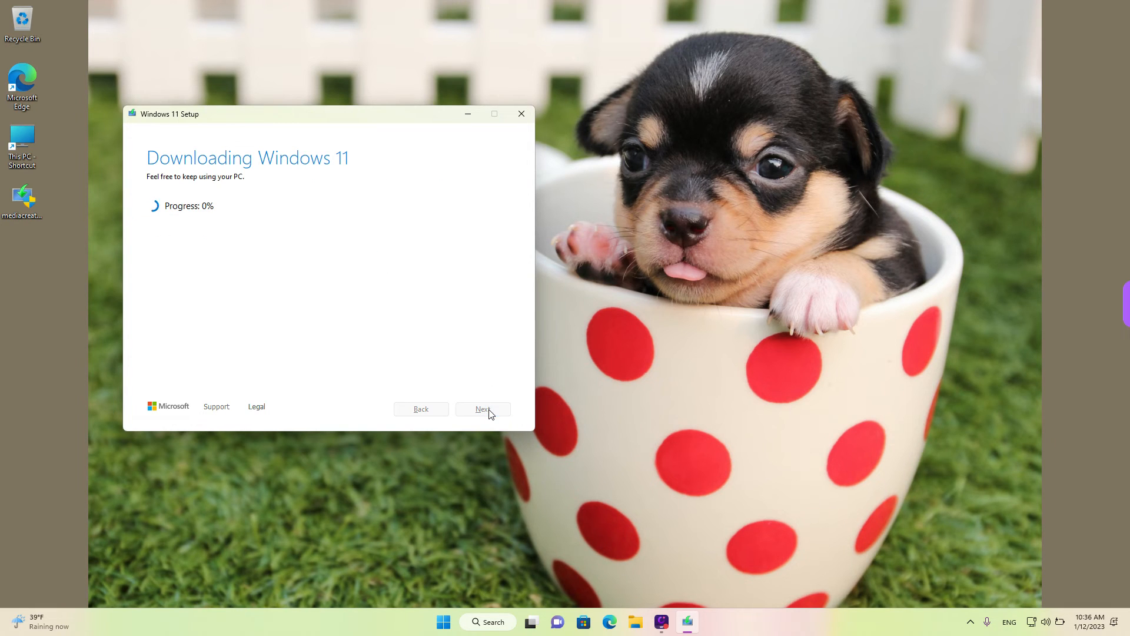
pyautogui.moveTo(374, 117); pyautogui.dragTo(392, 120)
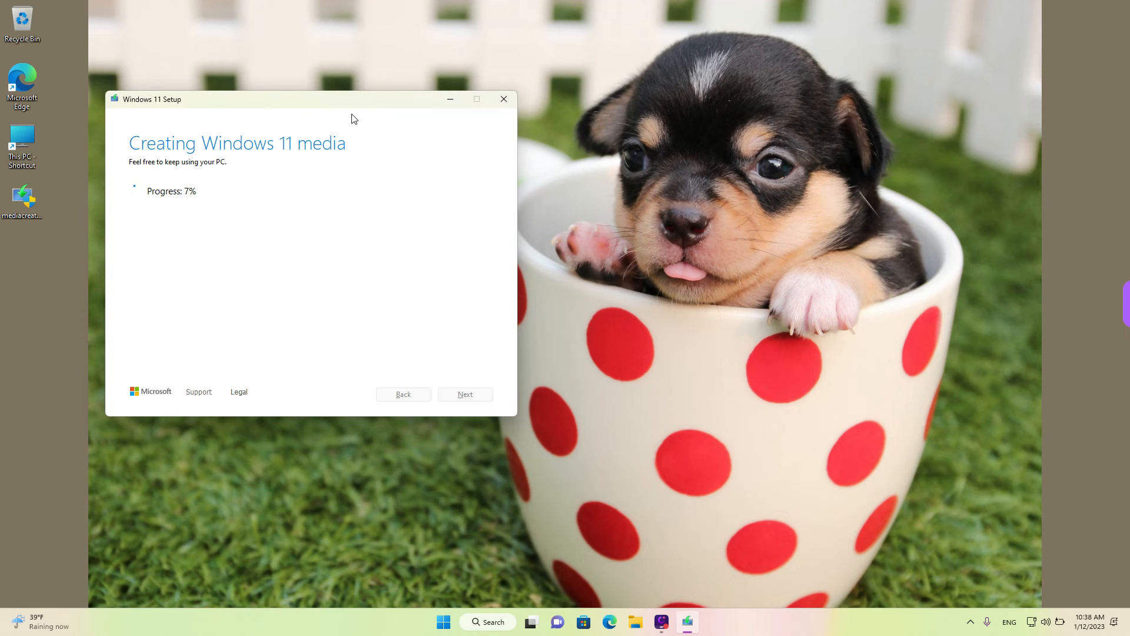
pyautogui.moveTo(346, 103); pyautogui.dragTo(362, 102)
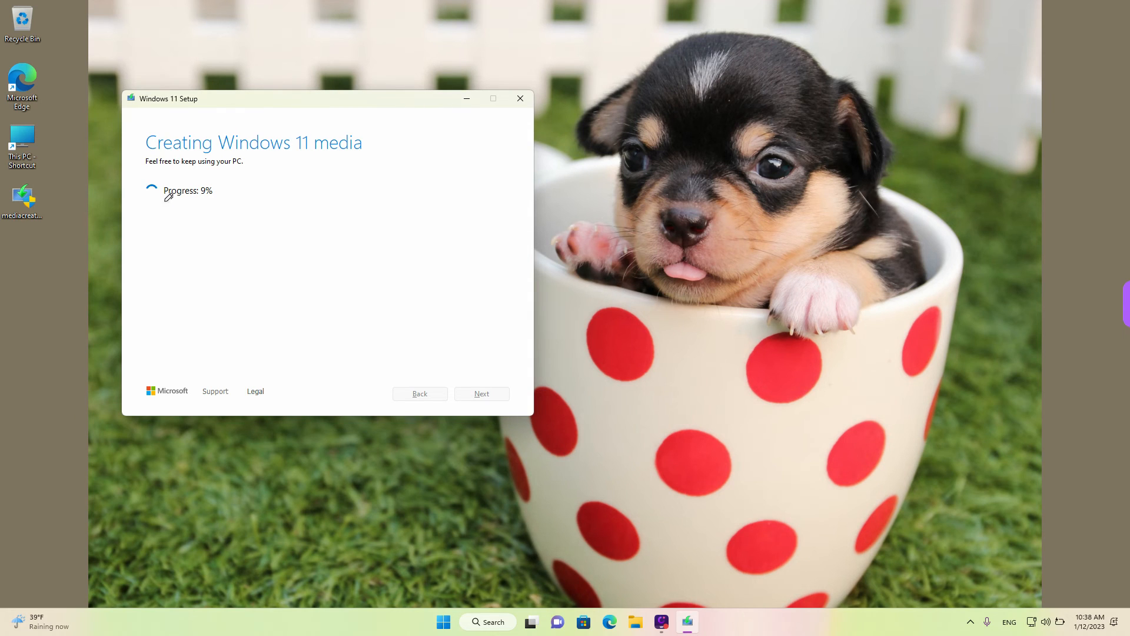
pyautogui.moveTo(163, 201); pyautogui.dragTo(218, 199)
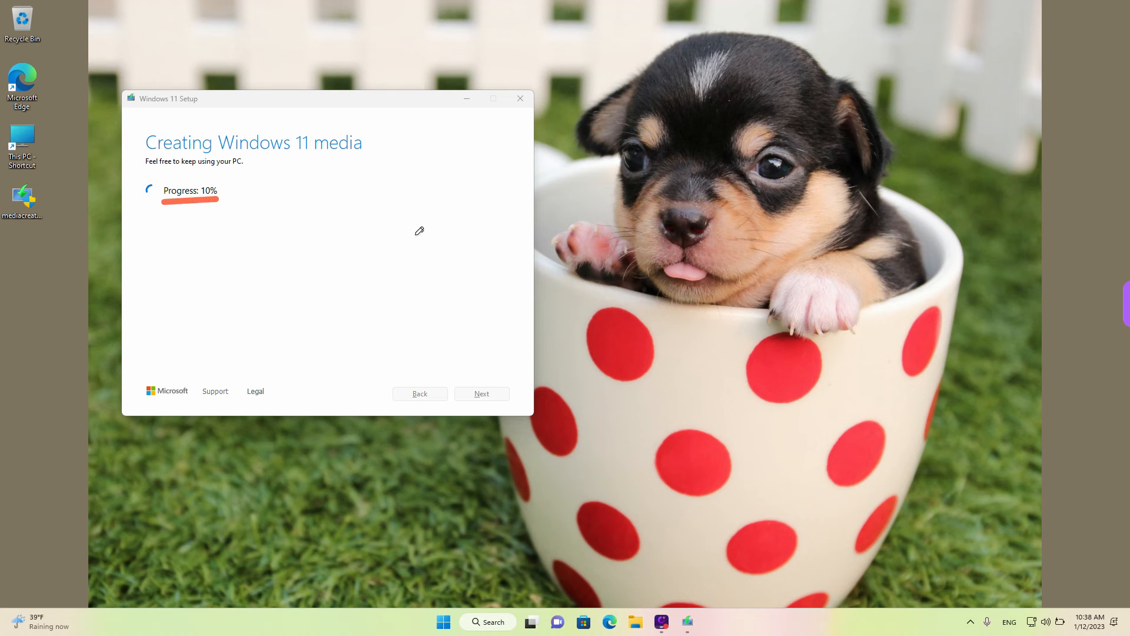
pyautogui.press('Escape')
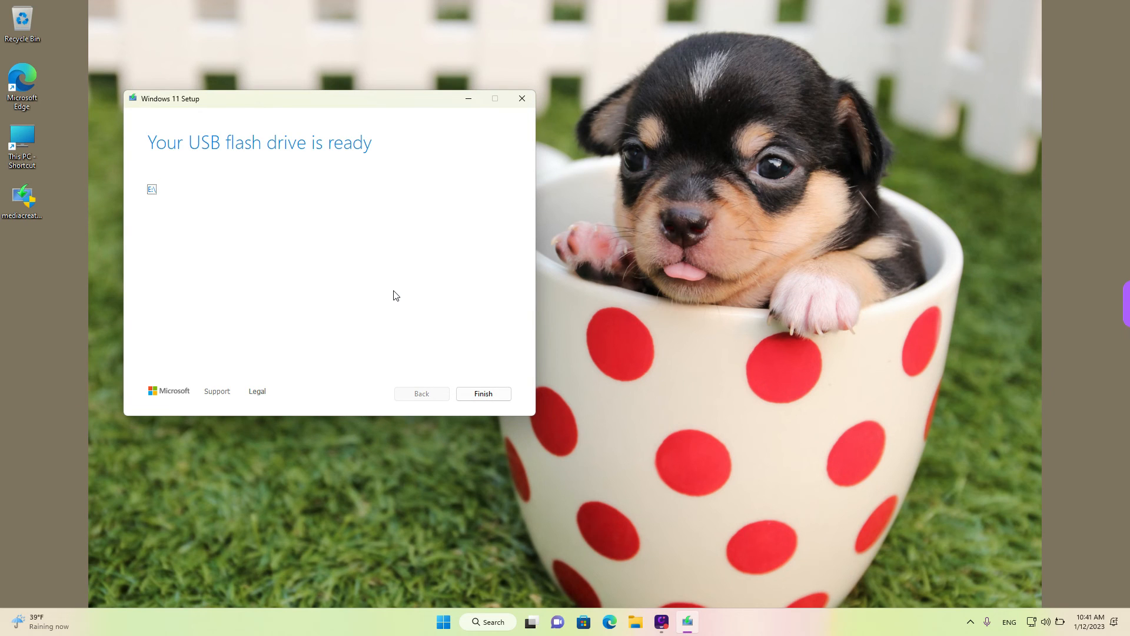
pyautogui.moveTo(372, 101); pyautogui.dragTo(379, 105)
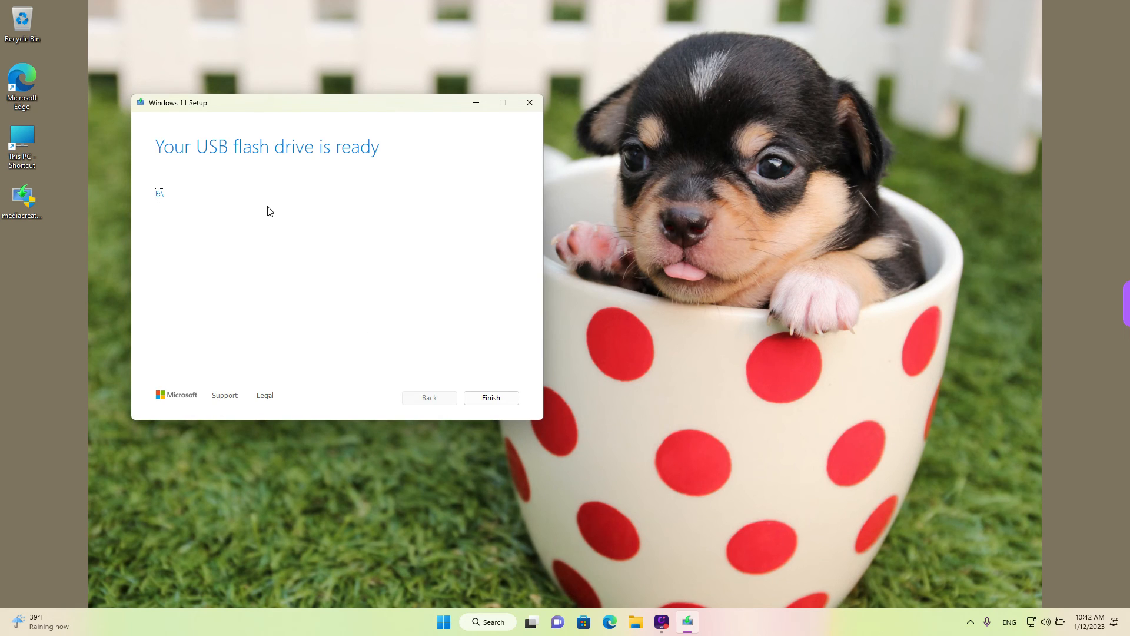
pyautogui.hotkey('ctrl', '2')
pyautogui.moveTo(147, 159); pyautogui.dragTo(384, 172)
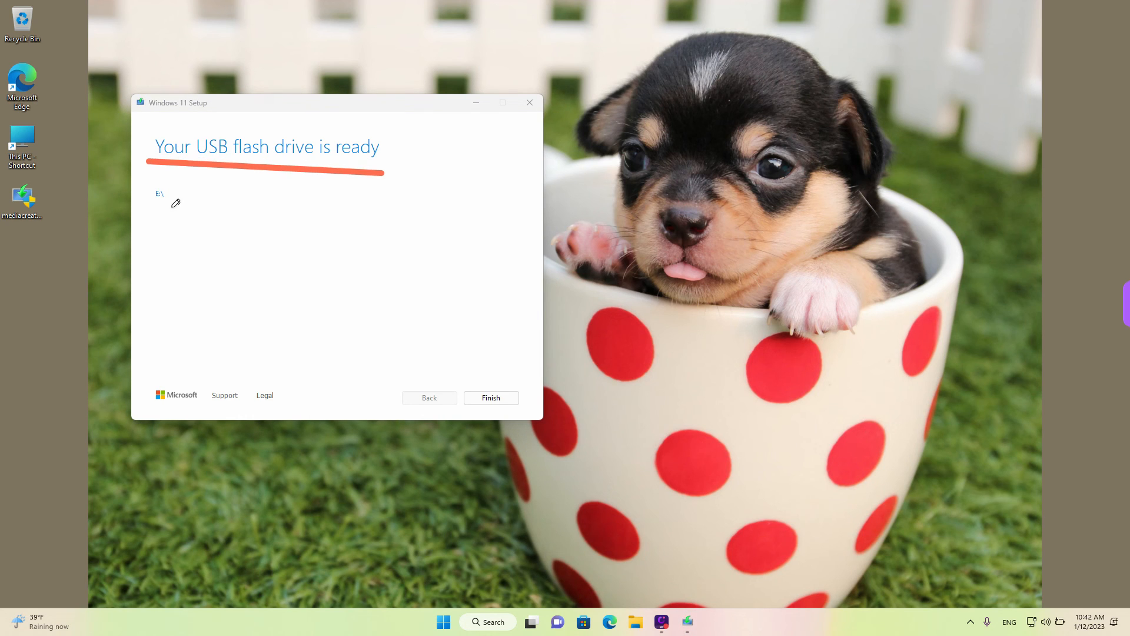
pyautogui.press('Escape')
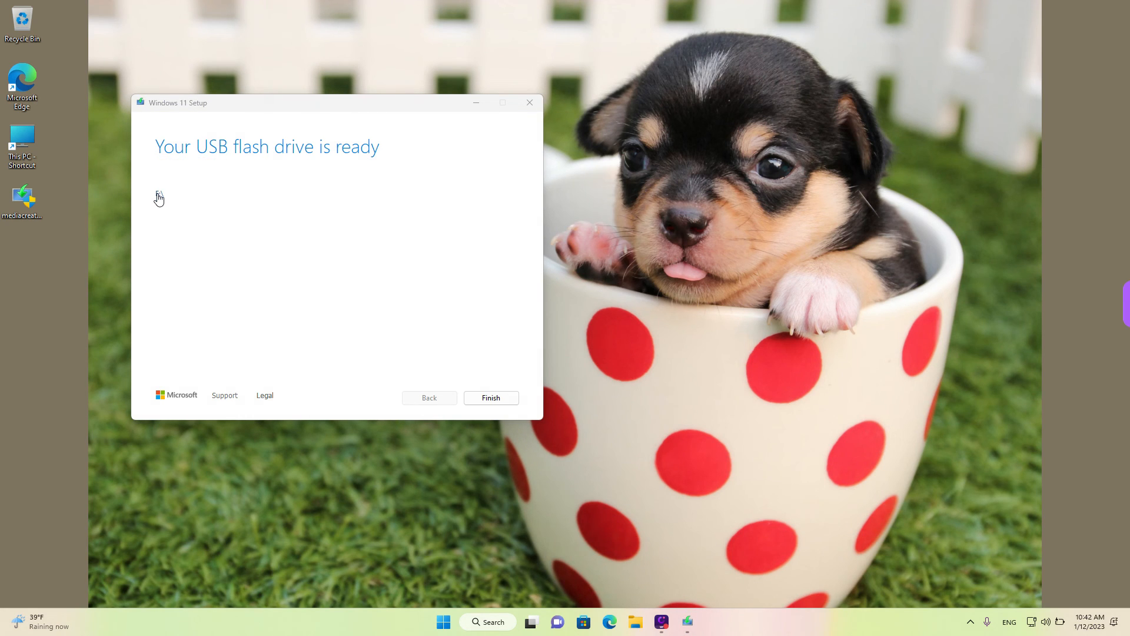
# Open the E: USB drive to inspect the setup files written to it and close the folder window
pyautogui.press('ctrl')
pyautogui.press('ctrl')
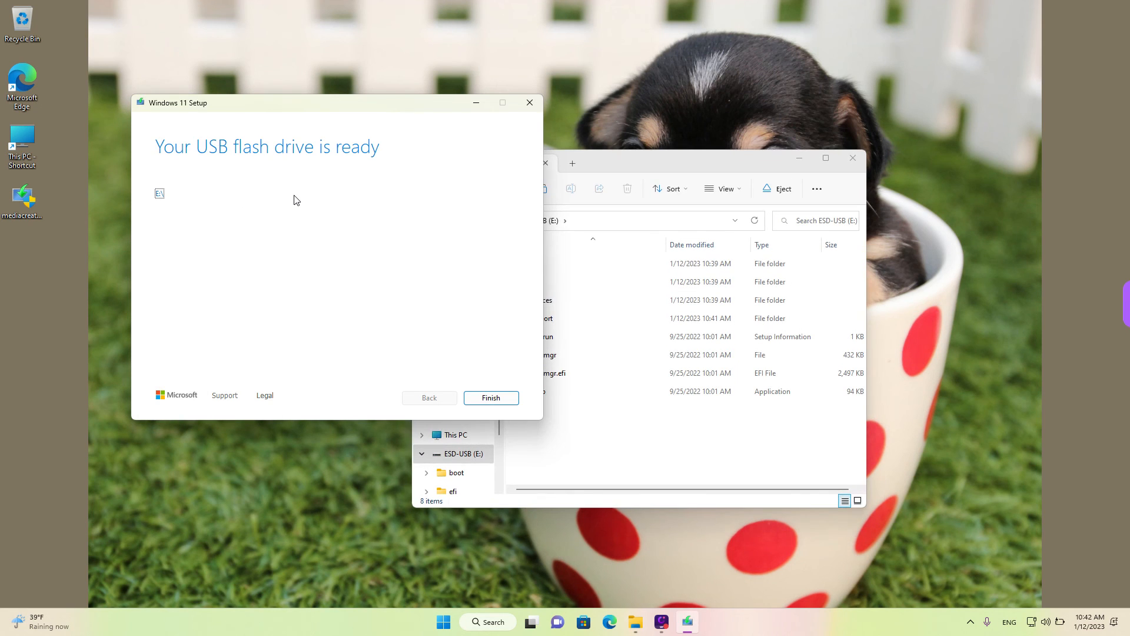
pyautogui.moveTo(617, 163); pyautogui.dragTo(525, 146)
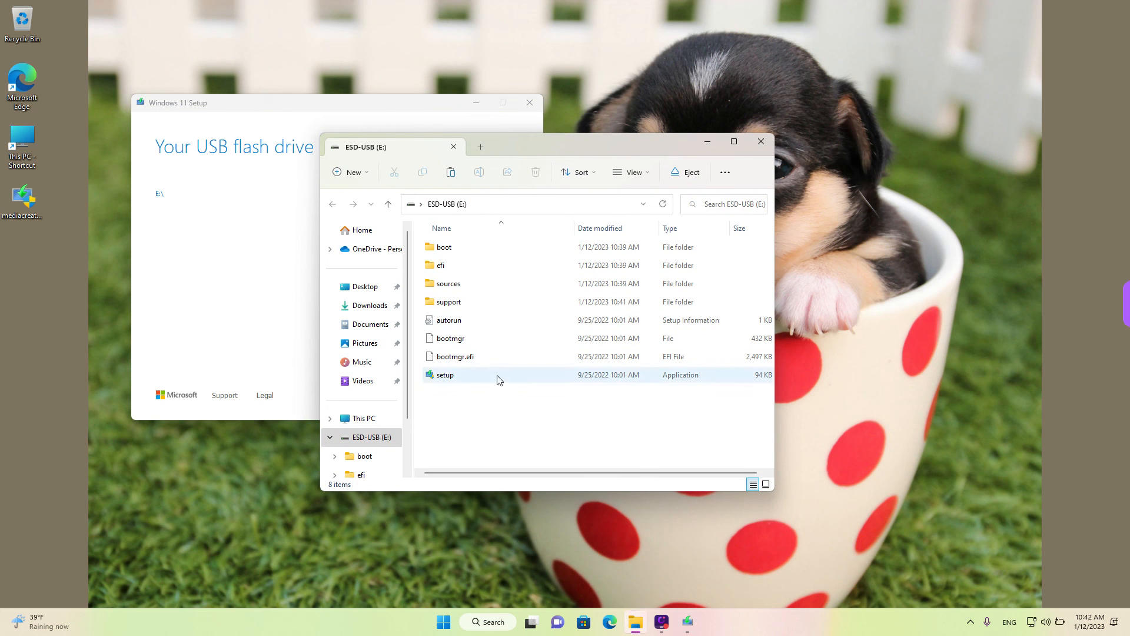
pyautogui.moveTo(511, 414); pyautogui.dragTo(429, 240)
pyautogui.click(520, 413)
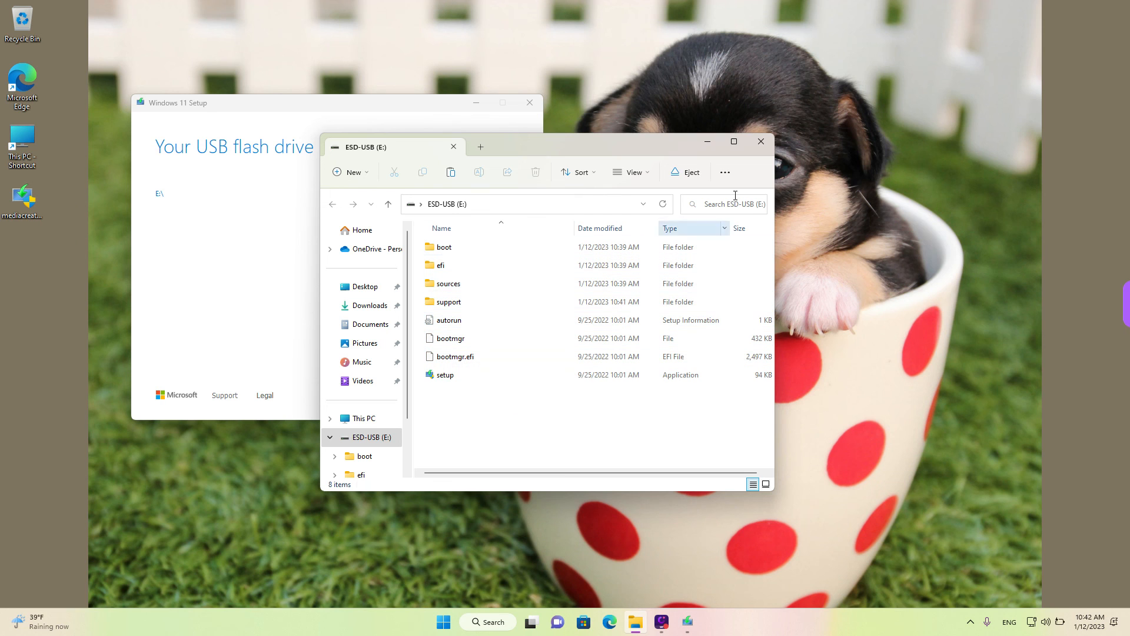
pyautogui.click(760, 141)
# Finish the Windows 11 Setup wizard
pyautogui.moveTo(417, 103); pyautogui.dragTo(439, 101)
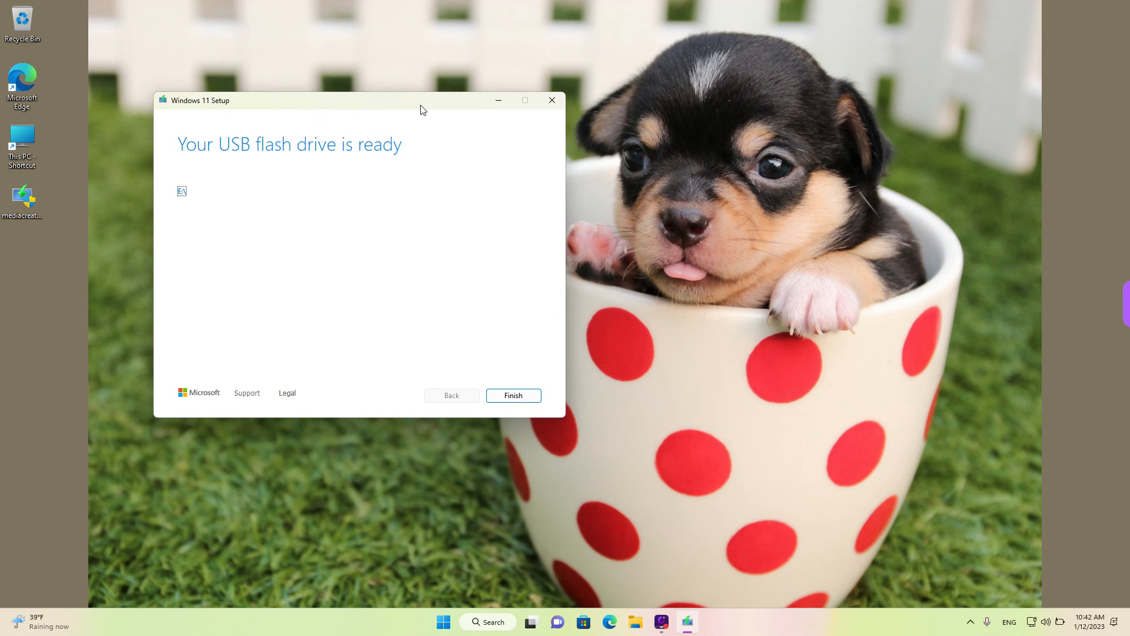
pyautogui.click(520, 400)
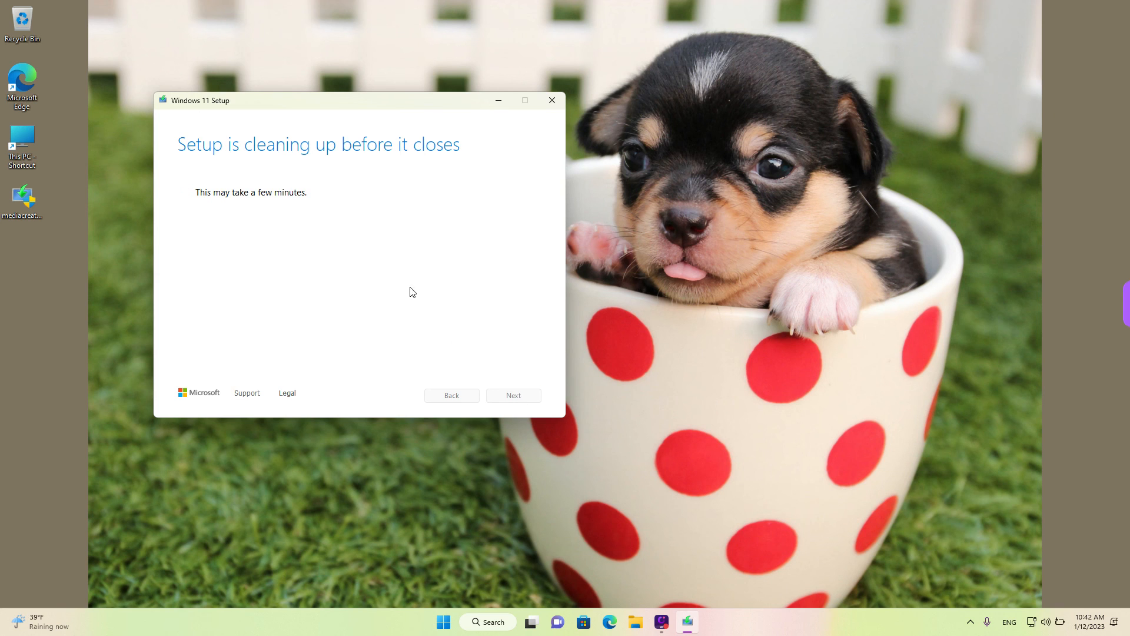